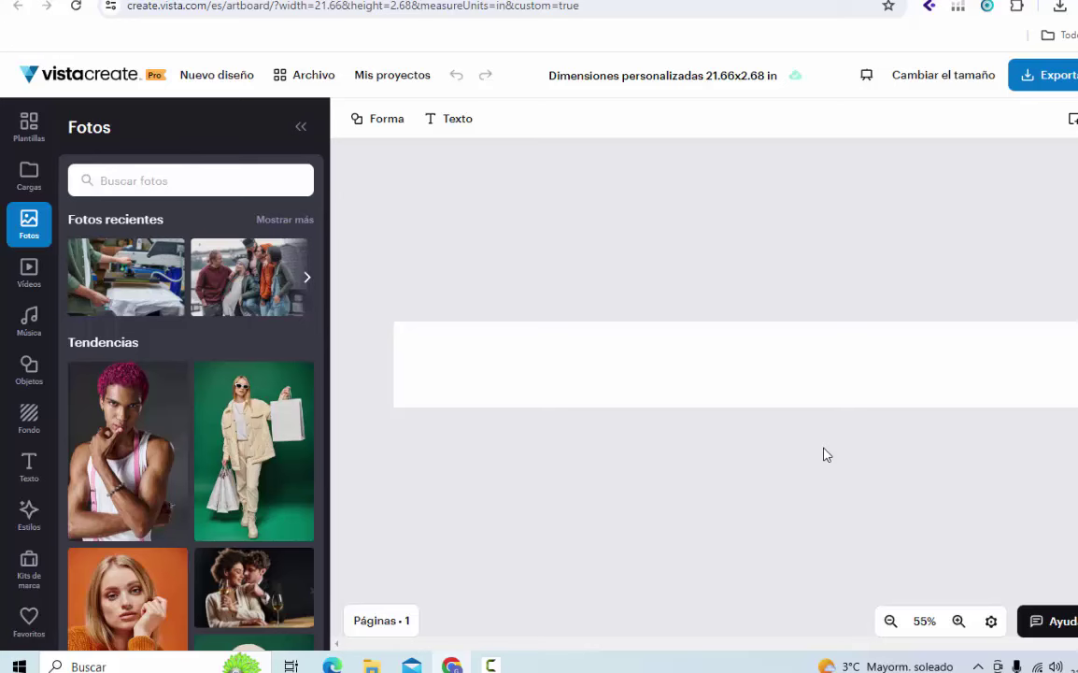
Try a photo of colourful candy hearts as the page background
left_click(29, 418)
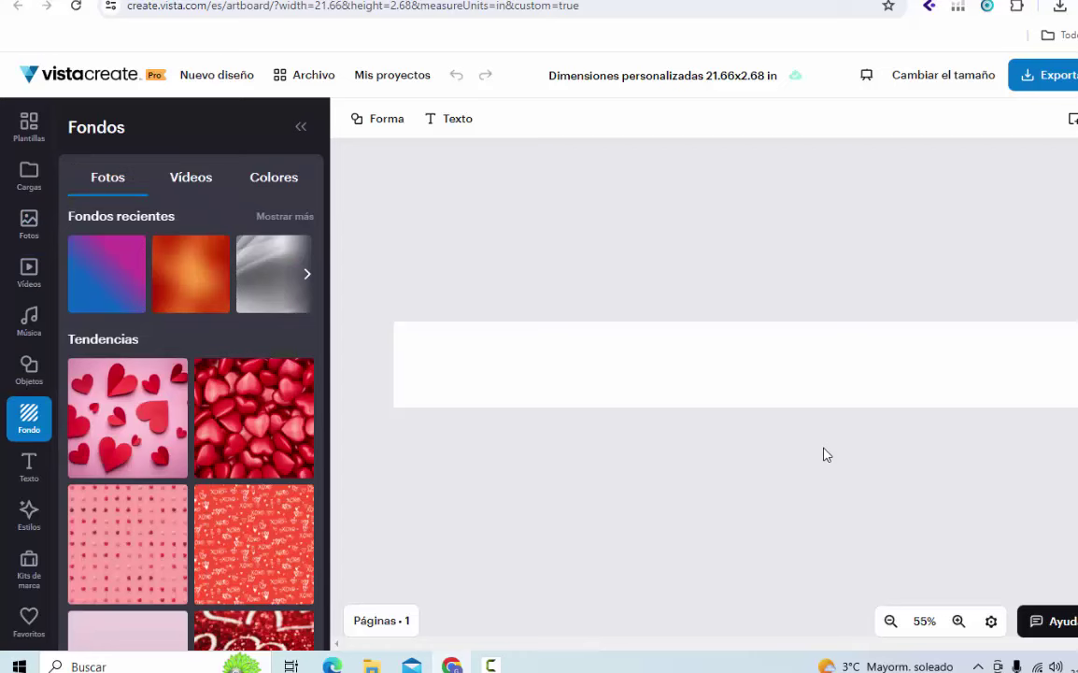
scroll(136, 309, "down", 12)
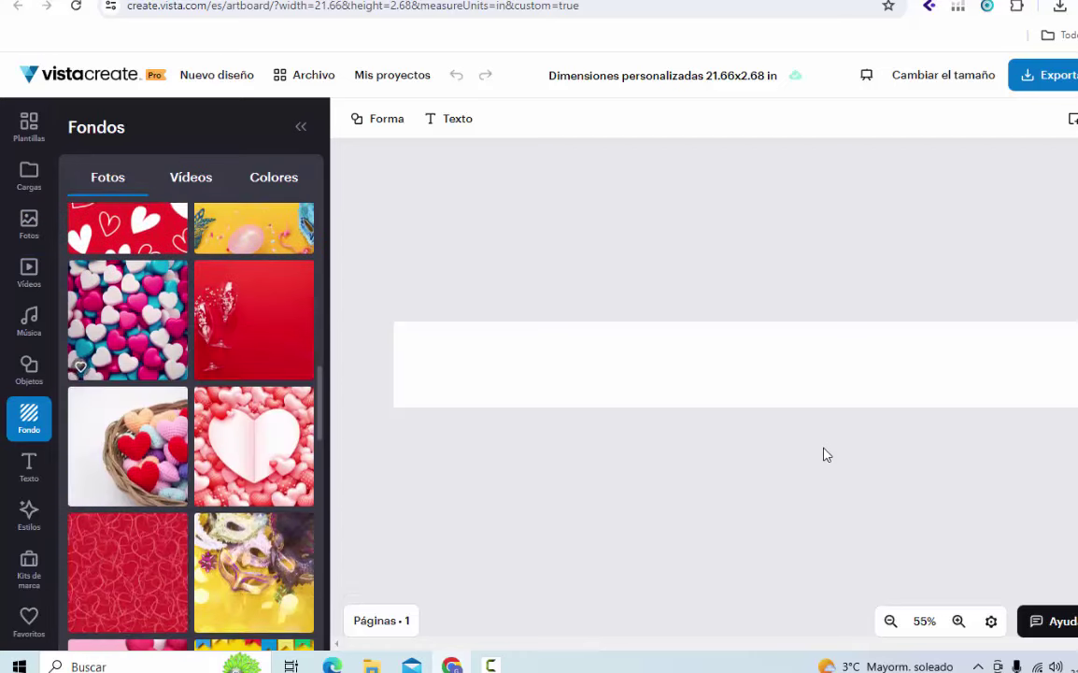
scroll(130, 348, "down", 13)
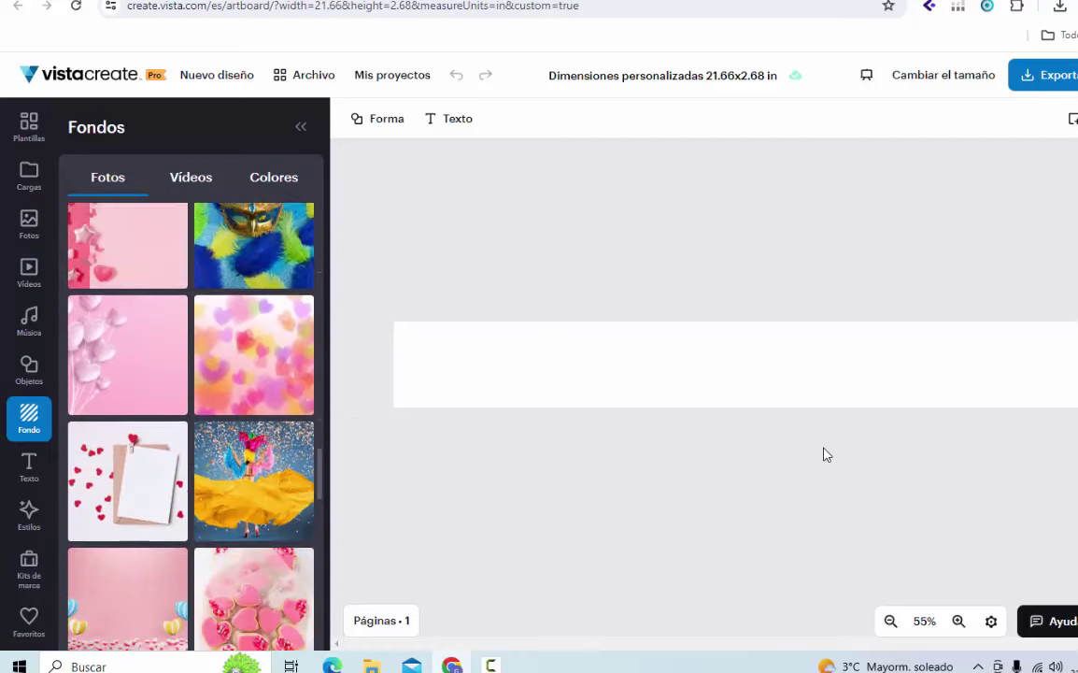
scroll(191, 420, "down", 5)
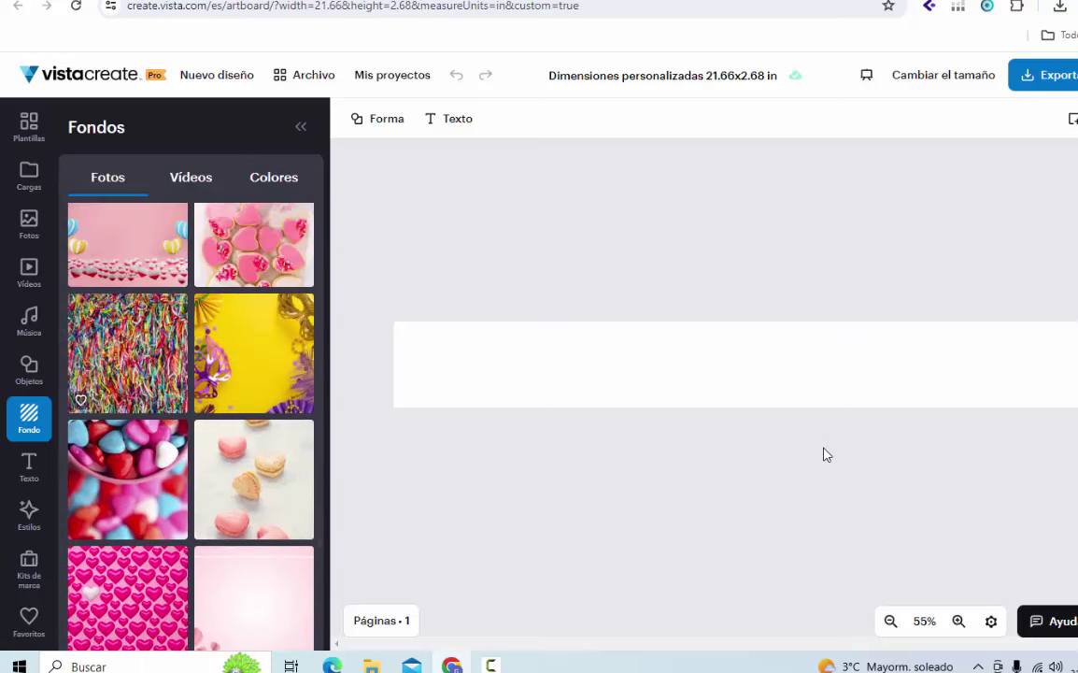
scroll(191, 420, "down", 1)
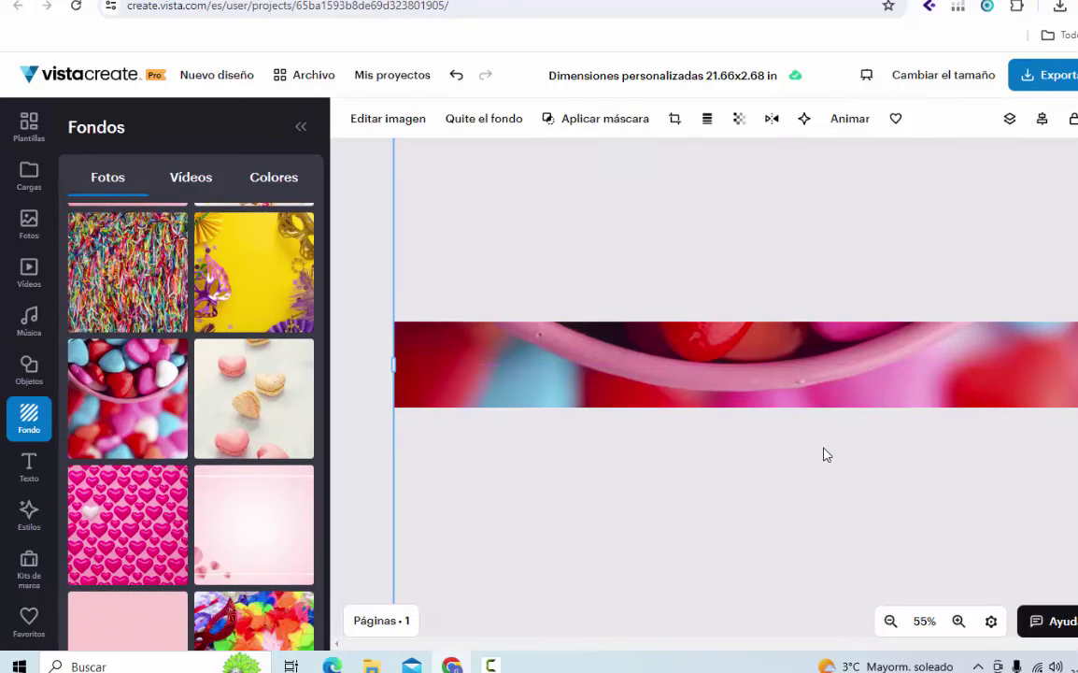
key("Delete")
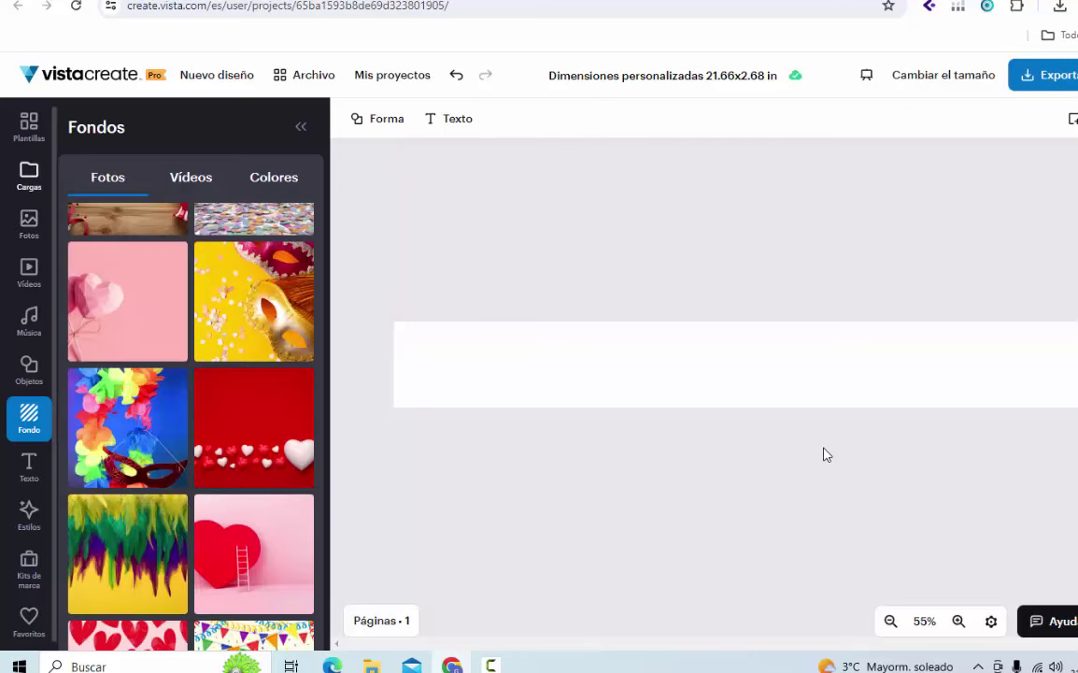
Search the photo library for "perros dibujo"
left_click(29, 224)
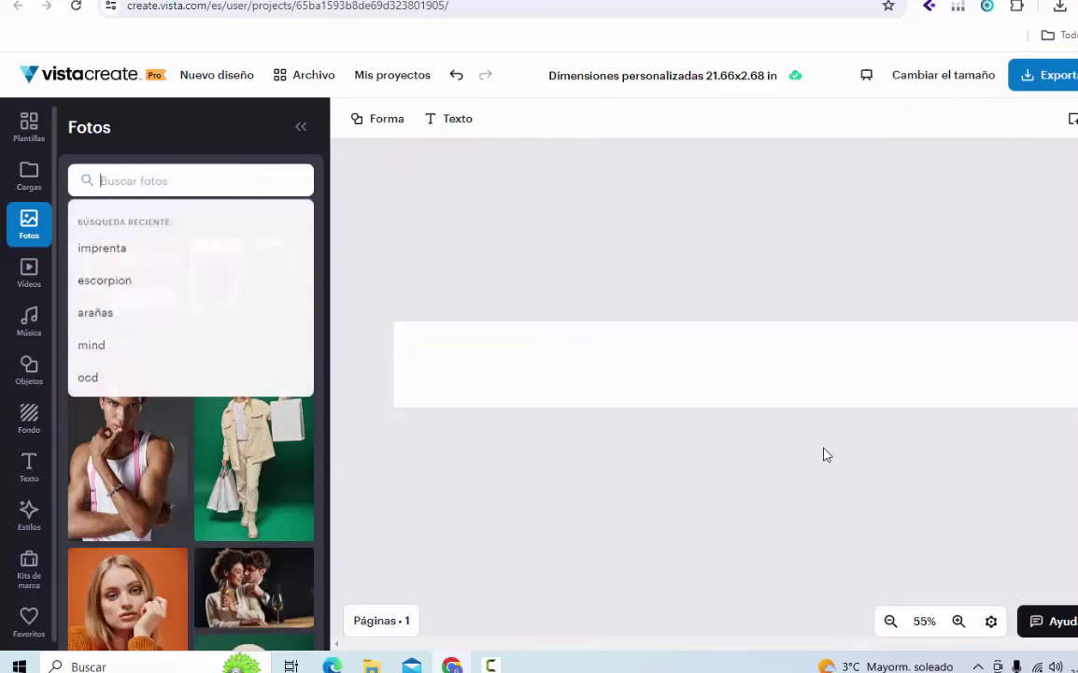
type("pe")
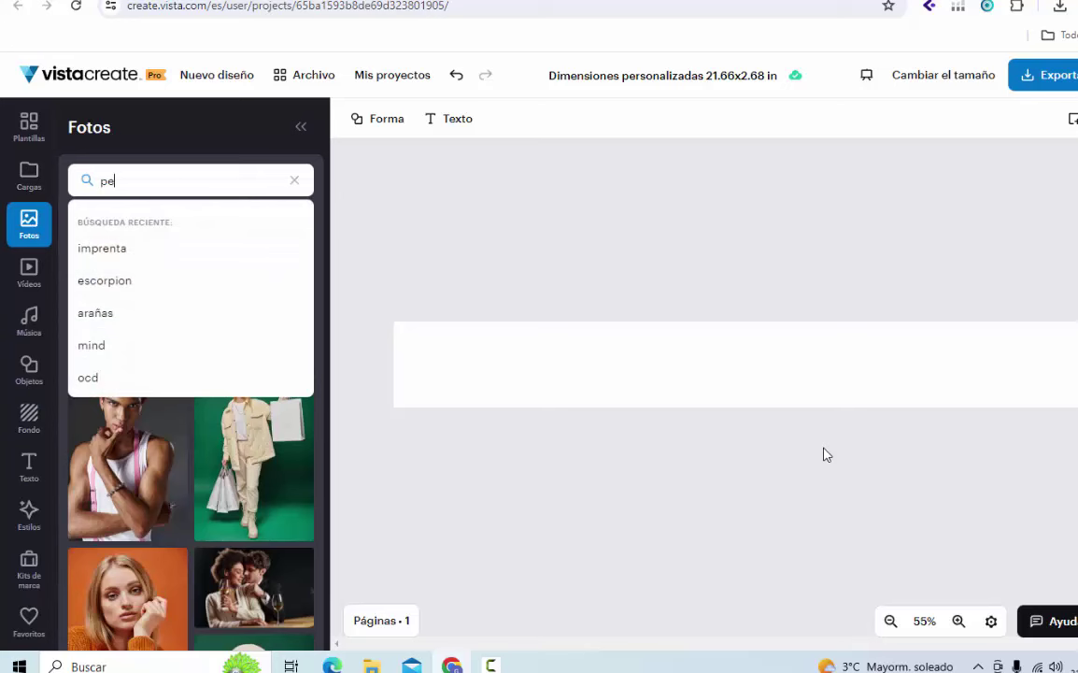
type("rros")
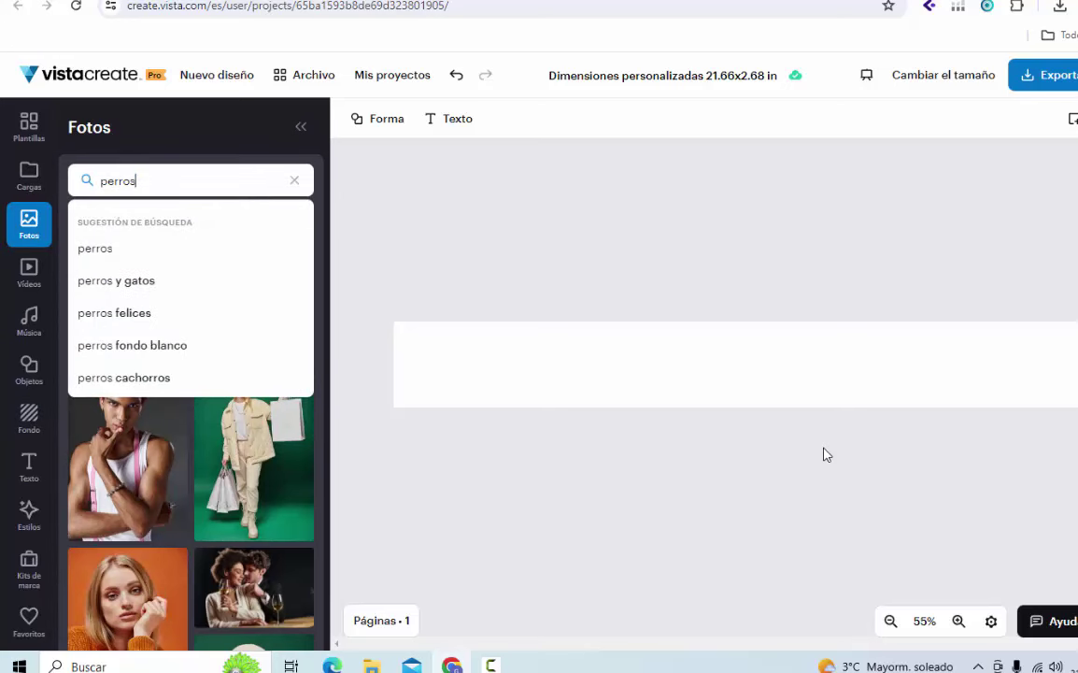
key("Return")
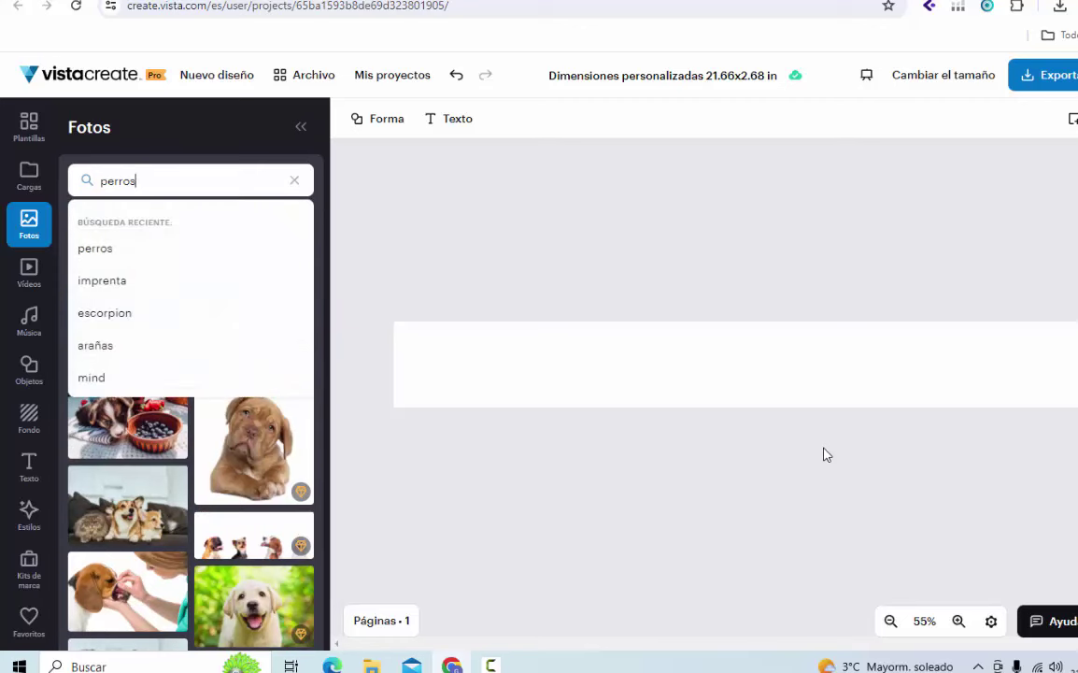
type("dib")
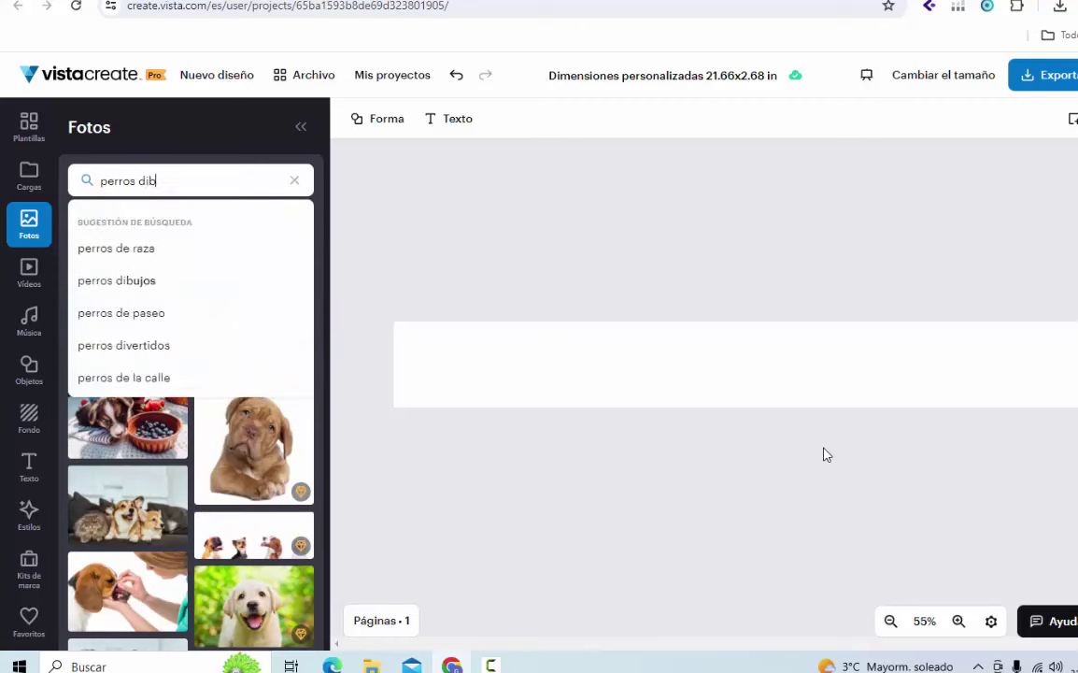
type("ujo")
key("Return")
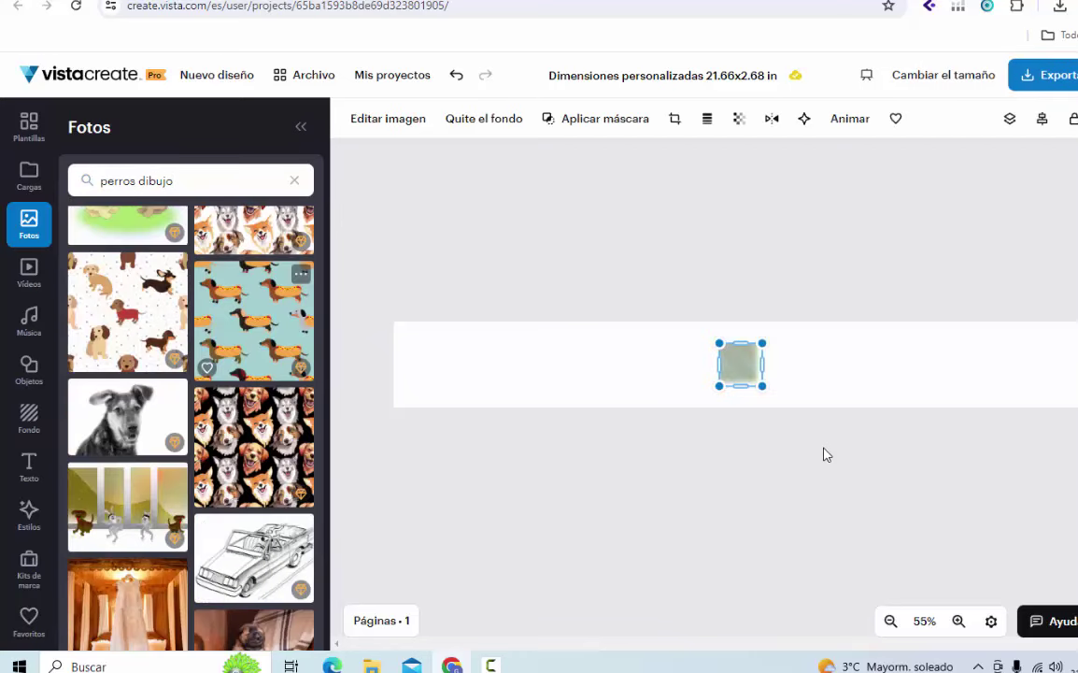
Insert the turquoise hot-dog dachshund pattern, enlarge it to the full page height and align it with the page's left edge
mouse_move(740, 365)
left_mouse_down()
mouse_move(460, 365)
mouse_move(427, 343)
mouse_move(481, 409)
left_mouse_up()
key("shift+Left")
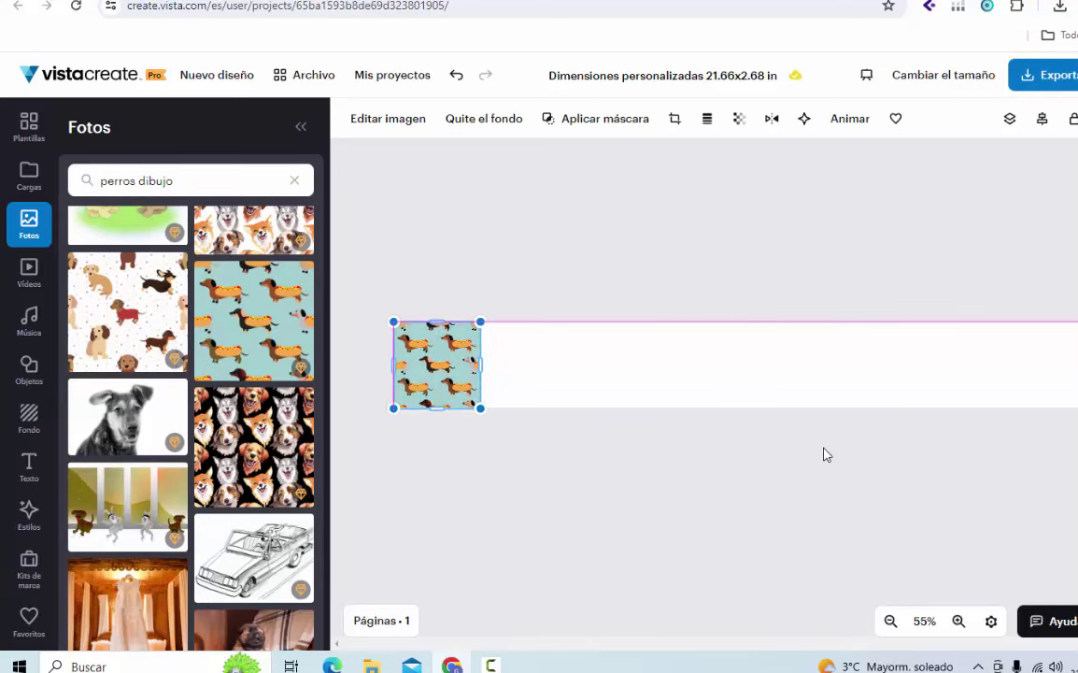
left_click(823, 455)
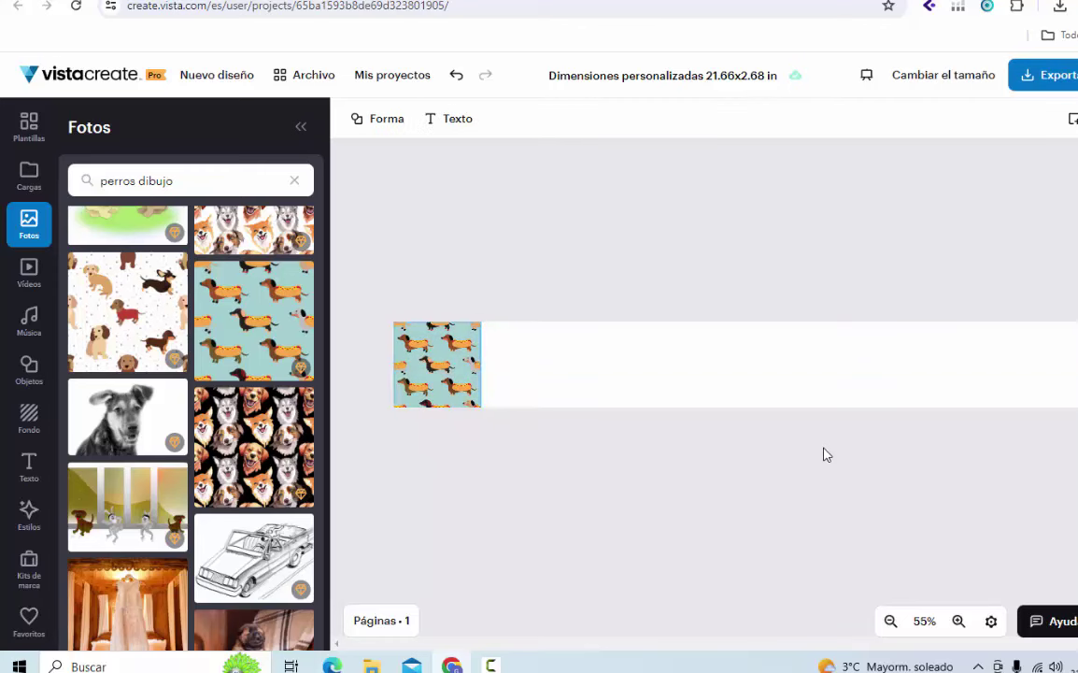
Duplicate the dachshund tile and place the copy flush against the first tile's right edge
left_click(437, 366)
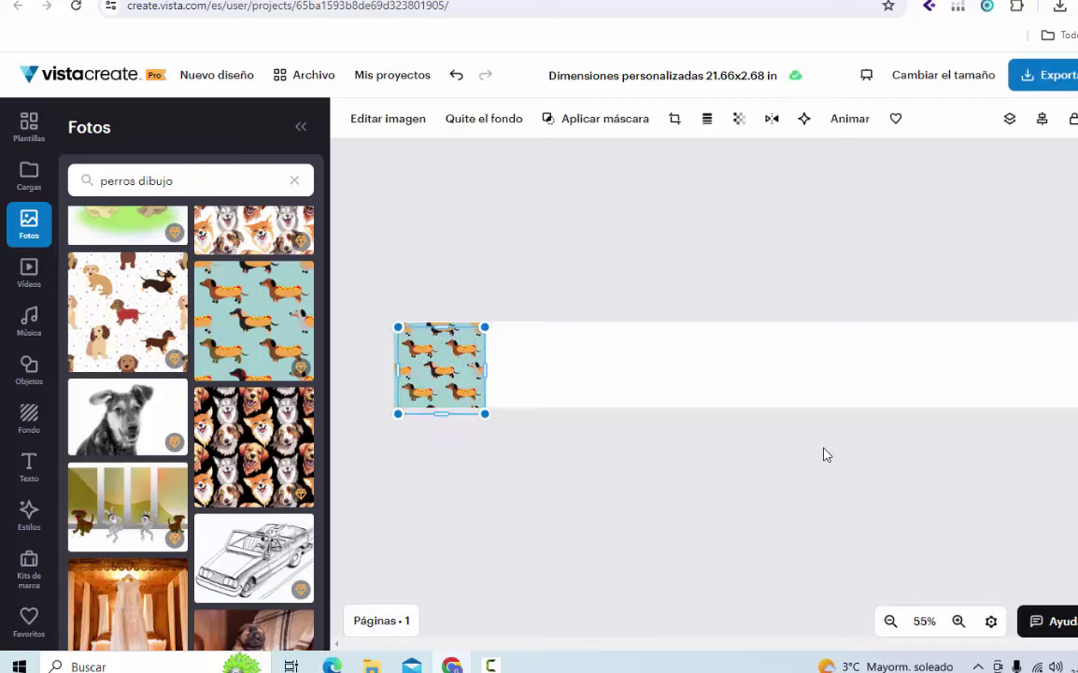
key("ctrl+d")
key("Left")
key("Left")
key("Left")
key("Left")
key("Left")
key("Left")
key("Left")
key("Left")
key("Left")
key("Left")
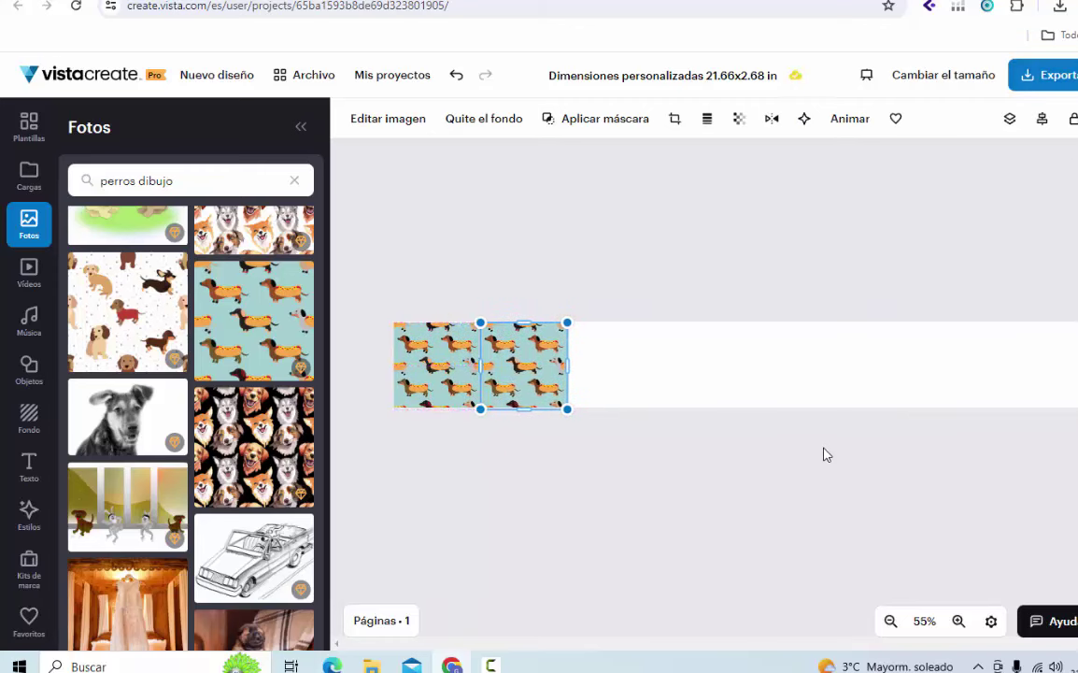
Try to extend the strip with a wider, enlarged copy of the dachshund pattern beside the second tile
key("ctrl+d")
key("Right")
key("Right")
key("Right")
key("Right")
key("Right")
key("Right")
key("Right")
key("Right")
key("Right")
key("Right")
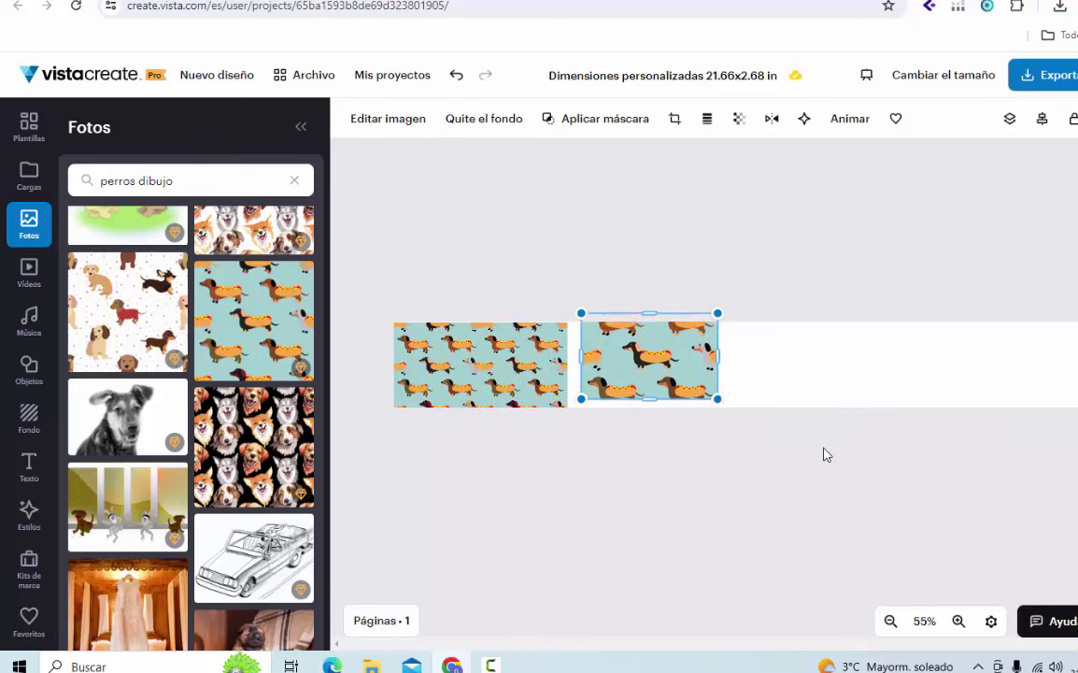
key("shift+Down")
key("shift+Left")
key("shift+Left")
key("shift+Left")
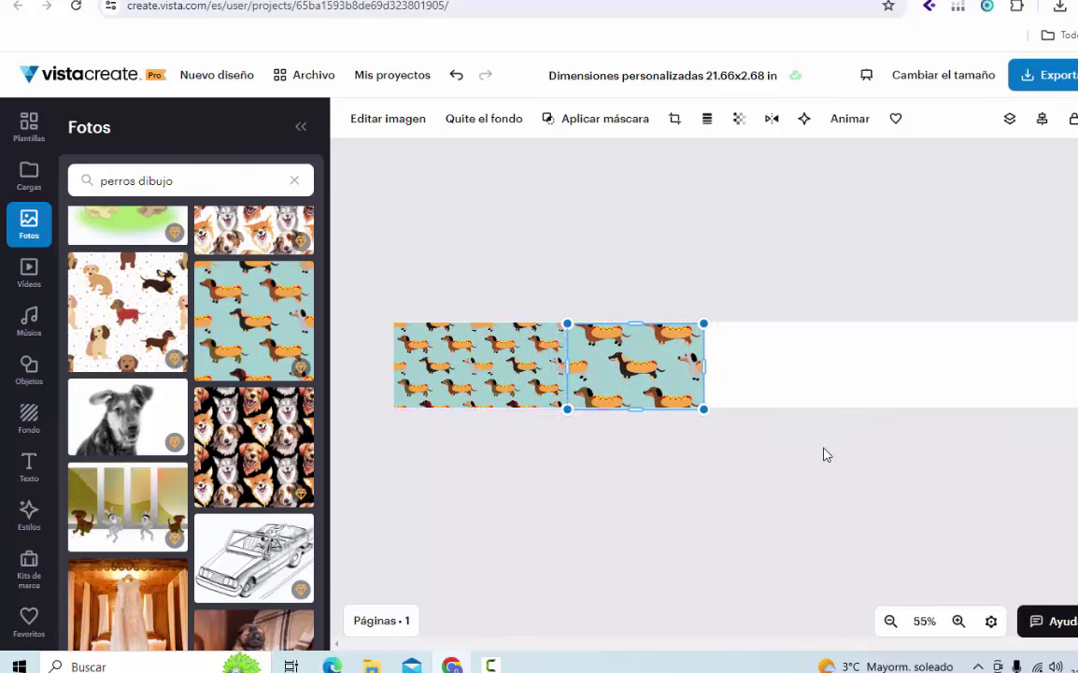
key("Delete")
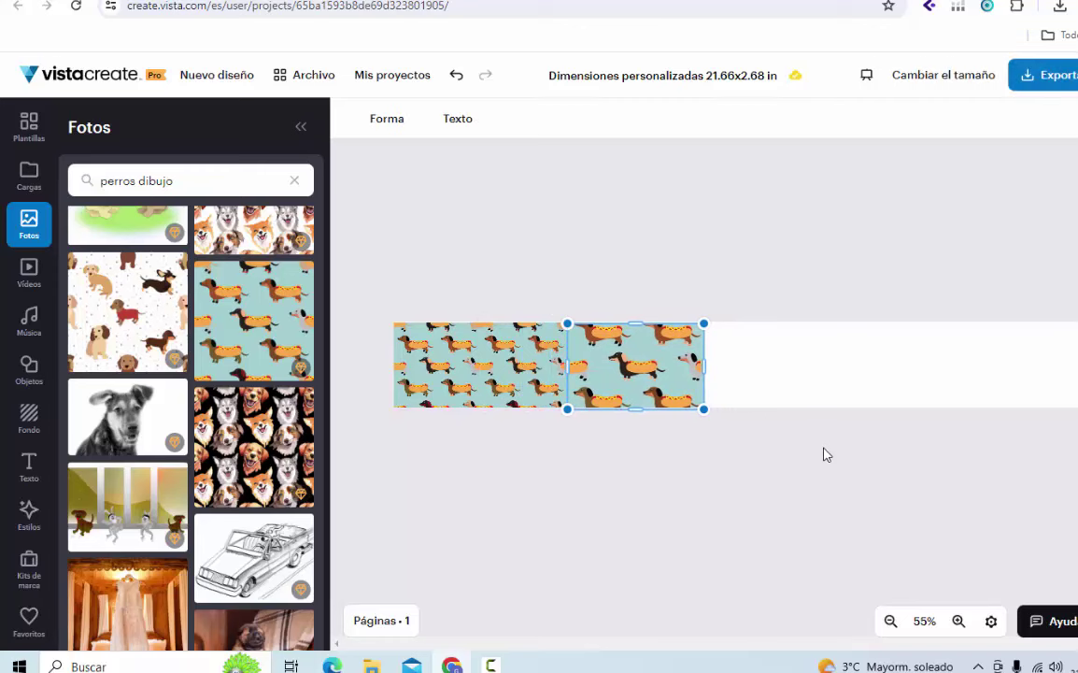
Paste a third dachshund tile of the same size and align it flush with the second tile's right edge
key("ctrl+v")
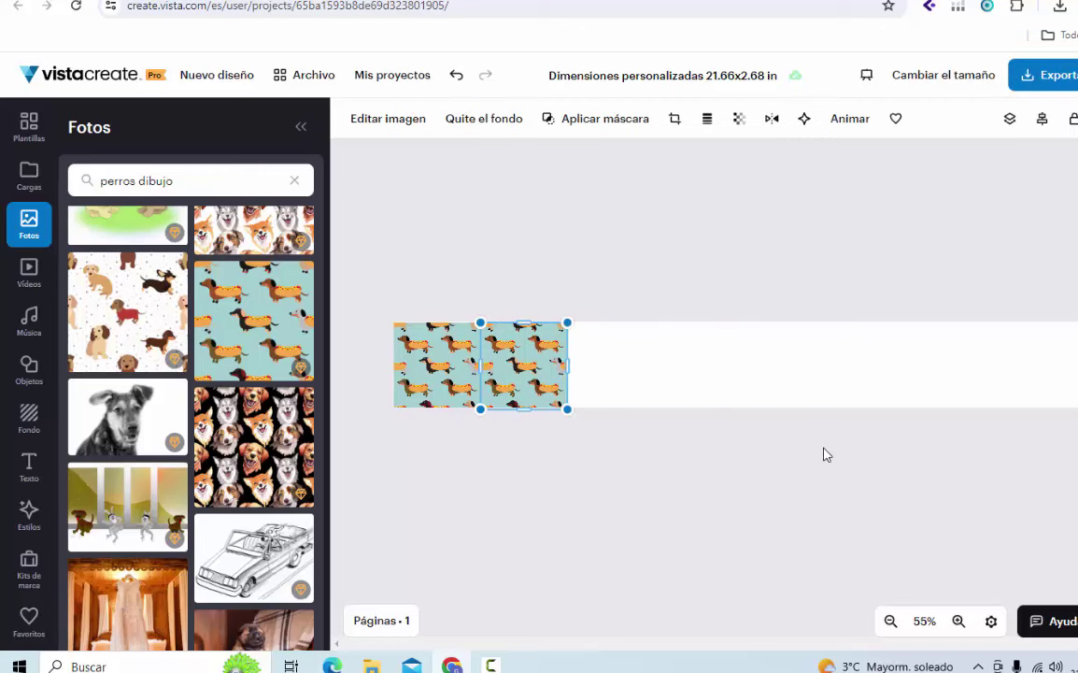
key("ctrl+v")
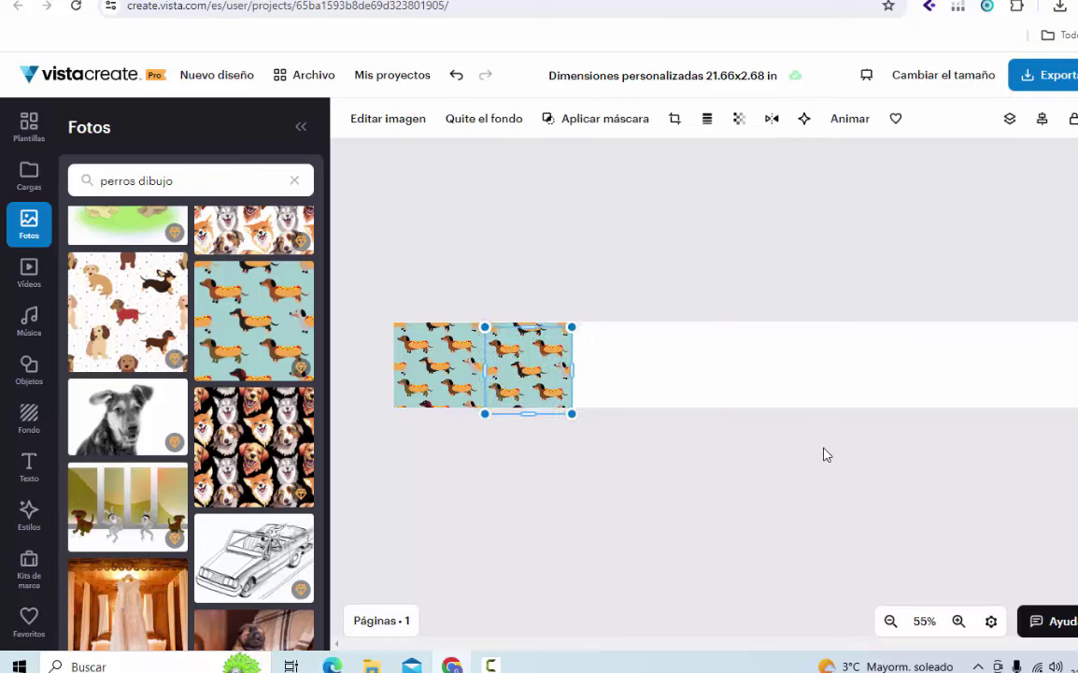
key("shift+Up")
key("shift+Right")
key("shift+Right")
key("shift+Right")
key("shift+Right")
key("shift+Right")
key("shift+Left")
key("shift+Left")
key("shift+Left")
key("shift+Left")
key("shift+Left")
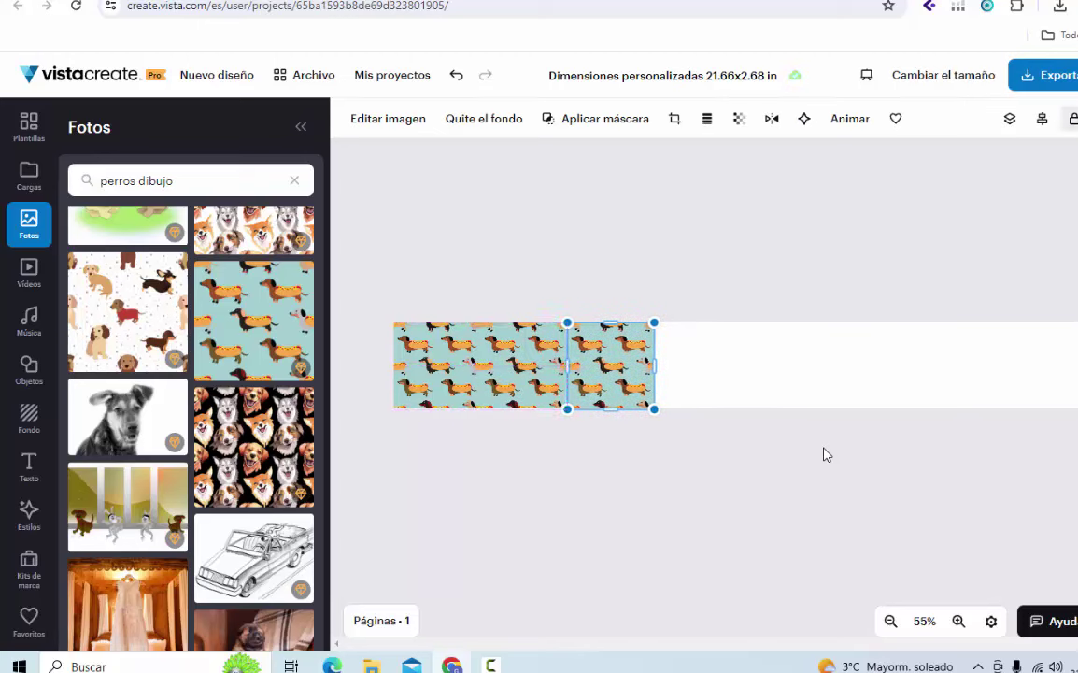
Duplicate the third dachshund tile and place the copy flush against its right edge as the fourth tile
key("ctrl+d")
key("ctrl+d")
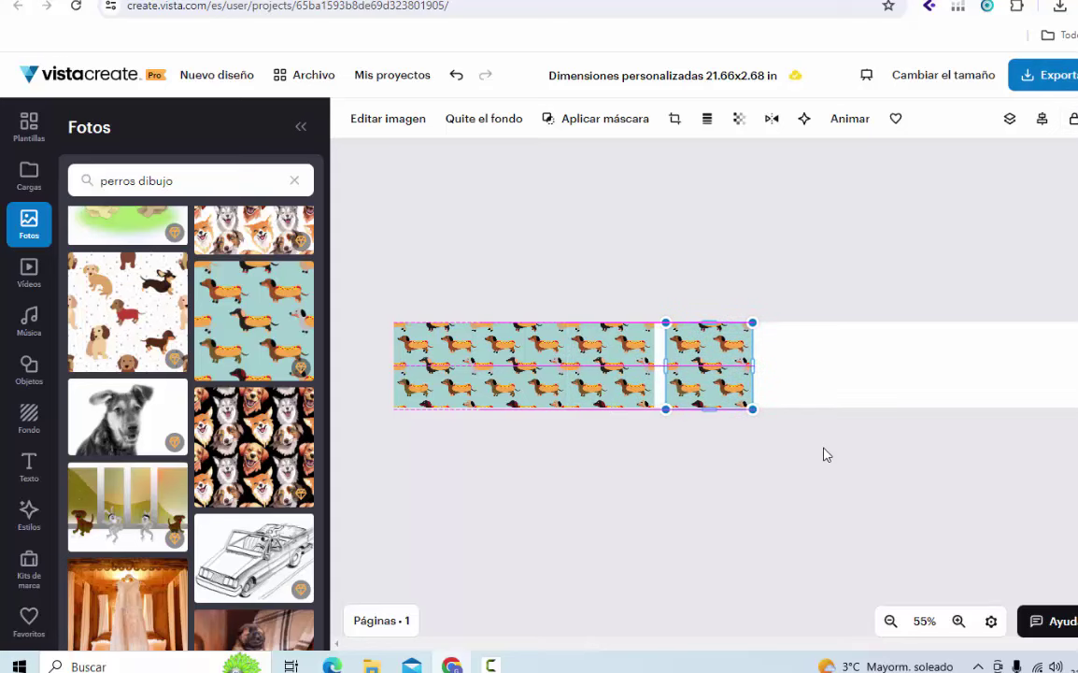
key("shift+Left")
key("shift+Left")
left_click(823, 454)
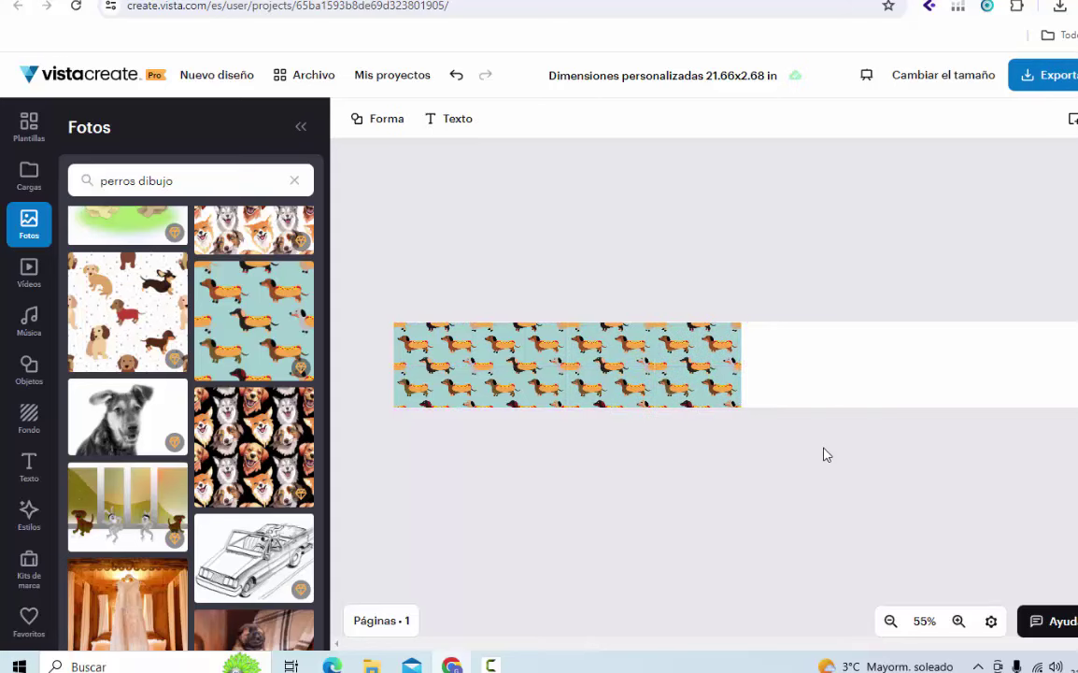
Duplicate the page and extend the dachshund strip on page 2 to seven edge-to-edge tiles
key("ctrl+d")
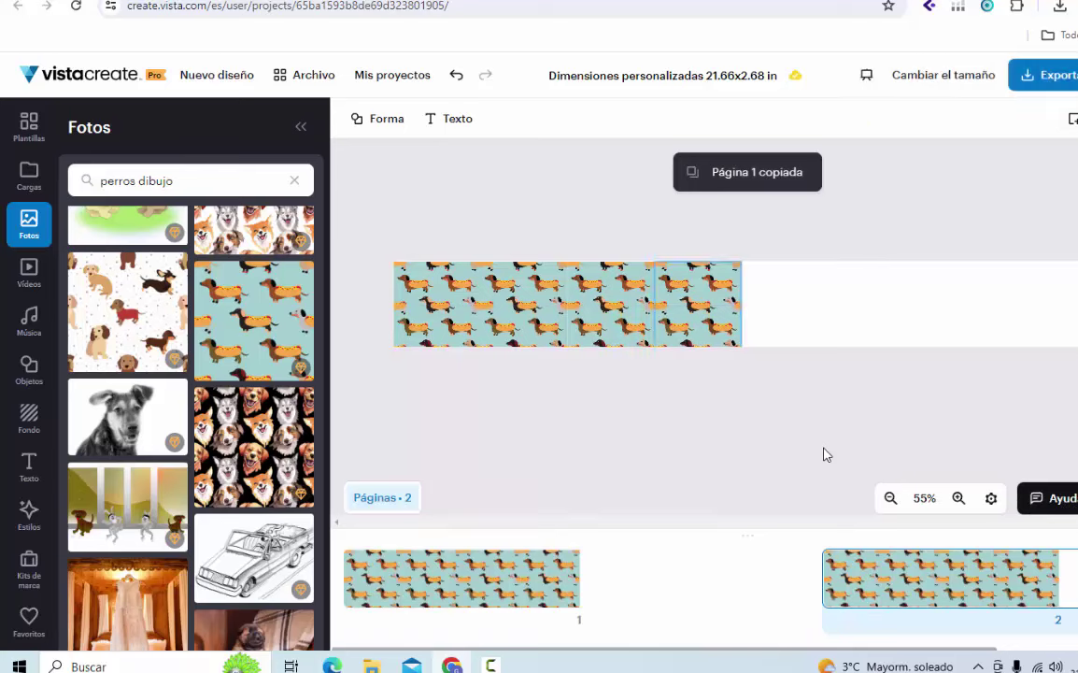
key("ctrl+v")
key("ctrl+v")
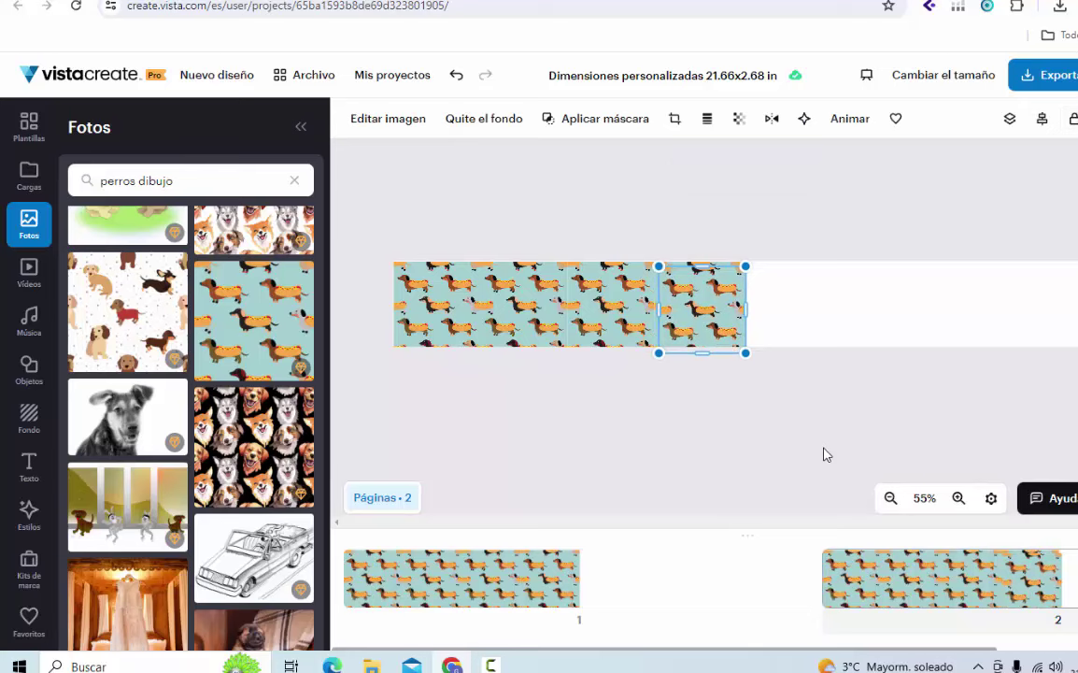
mouse_move(702, 309)
left_mouse_down()
mouse_move(804, 305)
mouse_move(784, 305)
left_mouse_up()
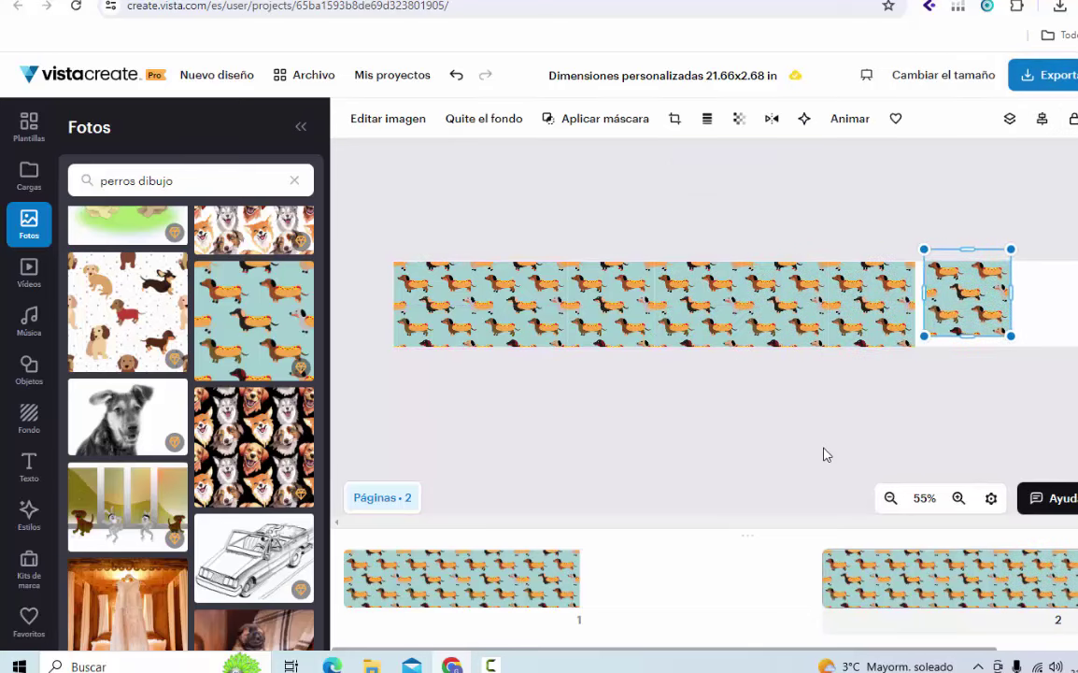
left_click_drag(969, 293, 959, 305)
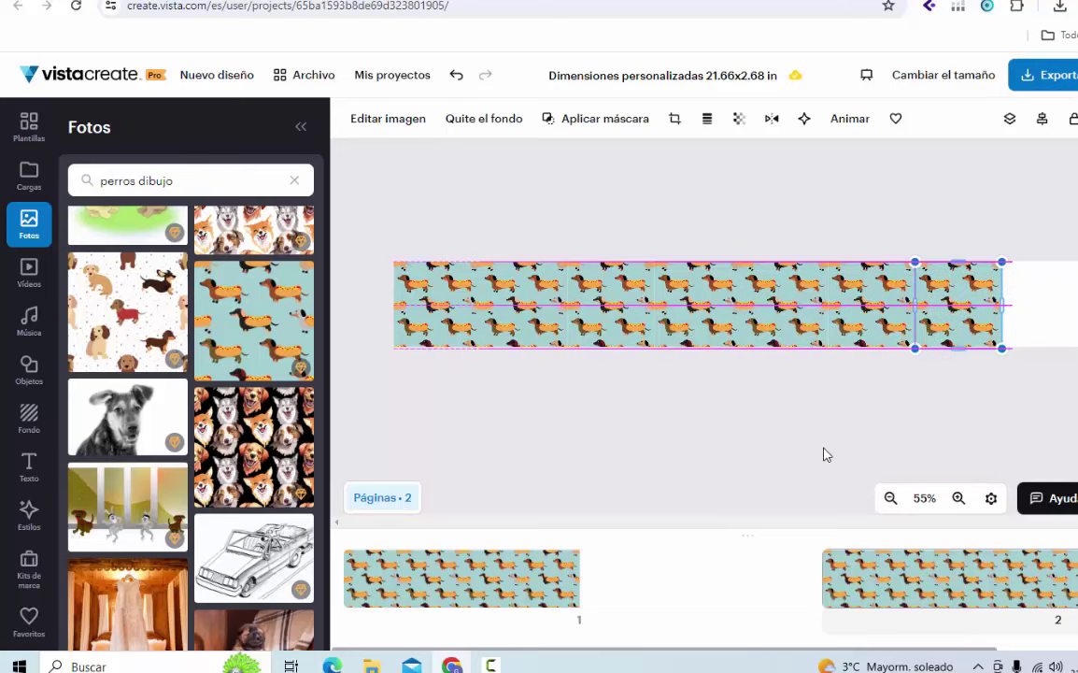
Copy the seventh dachshund tile and place the copy flush against its right edge on page 2
key("shift+Right")
key("shift+Down")
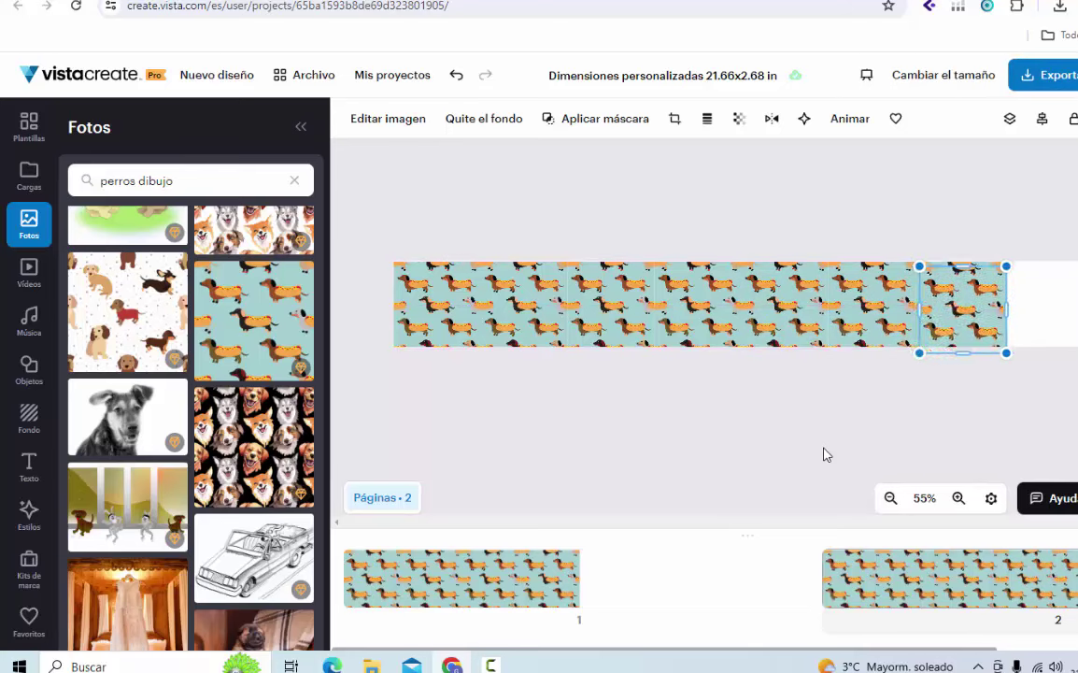
key("ctrl+d")
key("shift+Left")
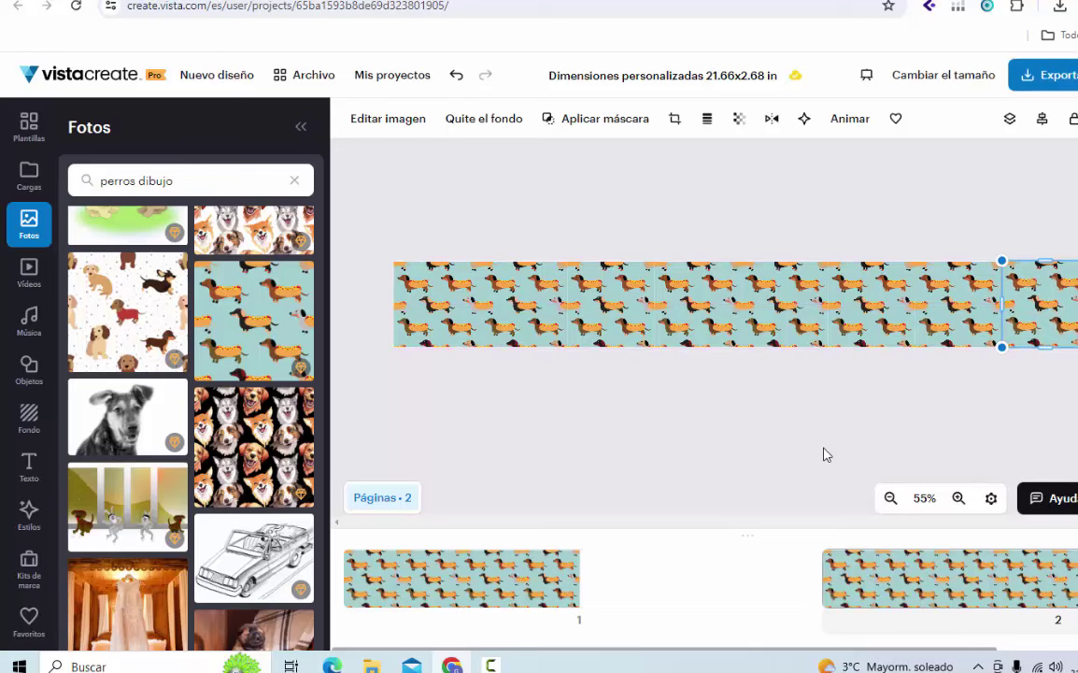
key("Escape")
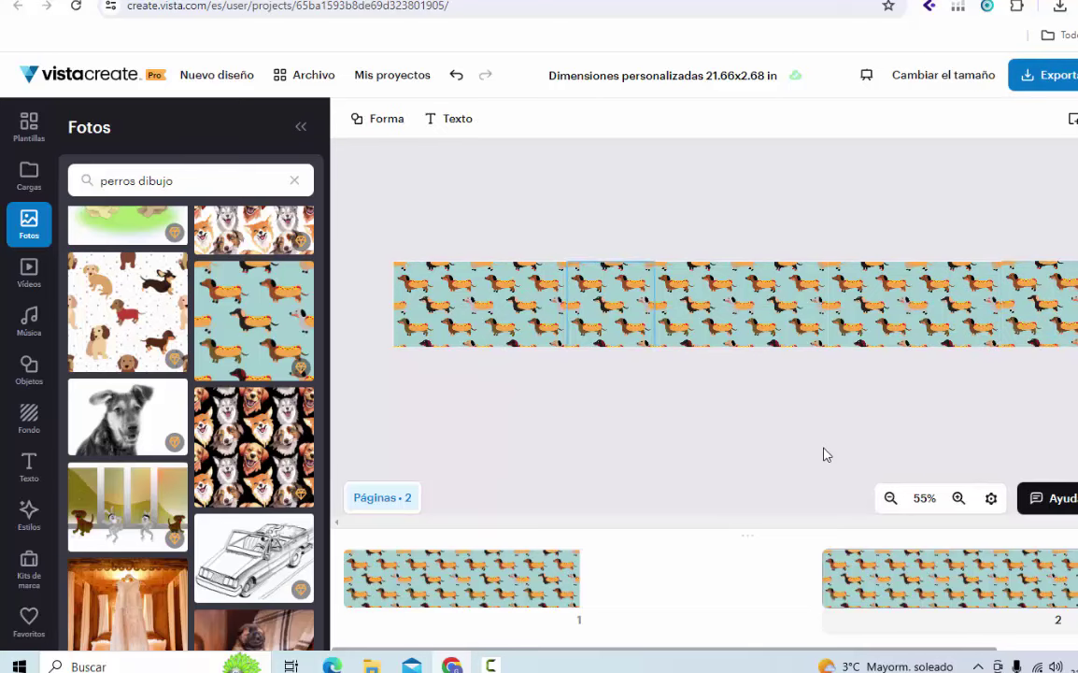
Add a text box on page 2 reading "AQUÍ COME EL MEJOR PERRO" and widen it so the phrase fits on one line
left_click(29, 467)
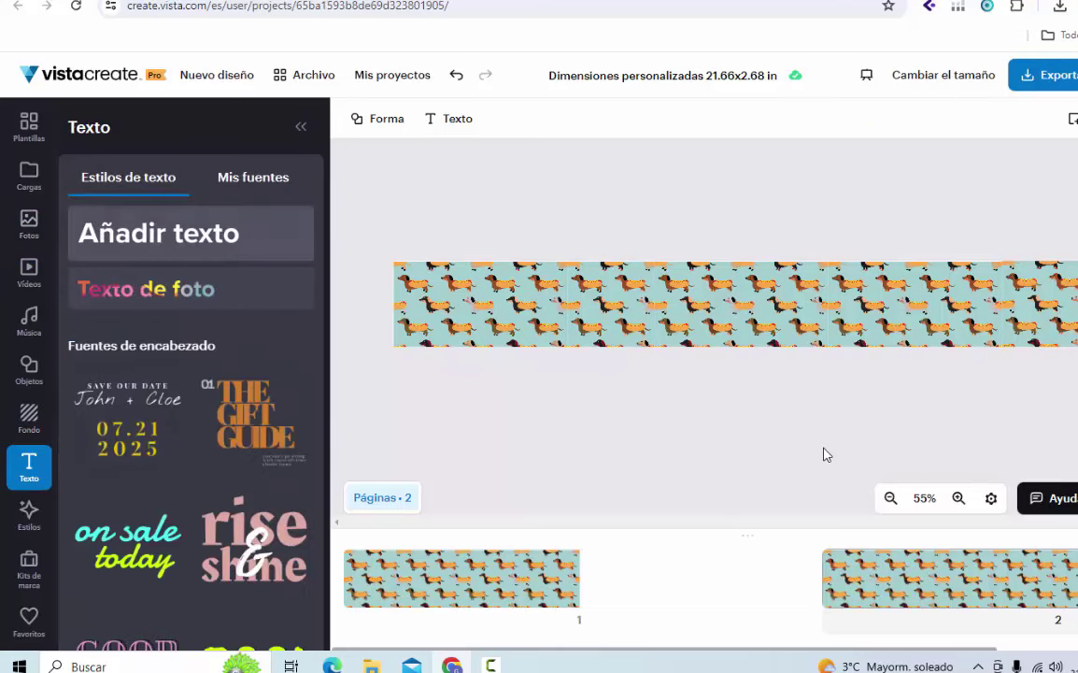
left_click(159, 234)
double_click(668, 302)
left_click(778, 303)
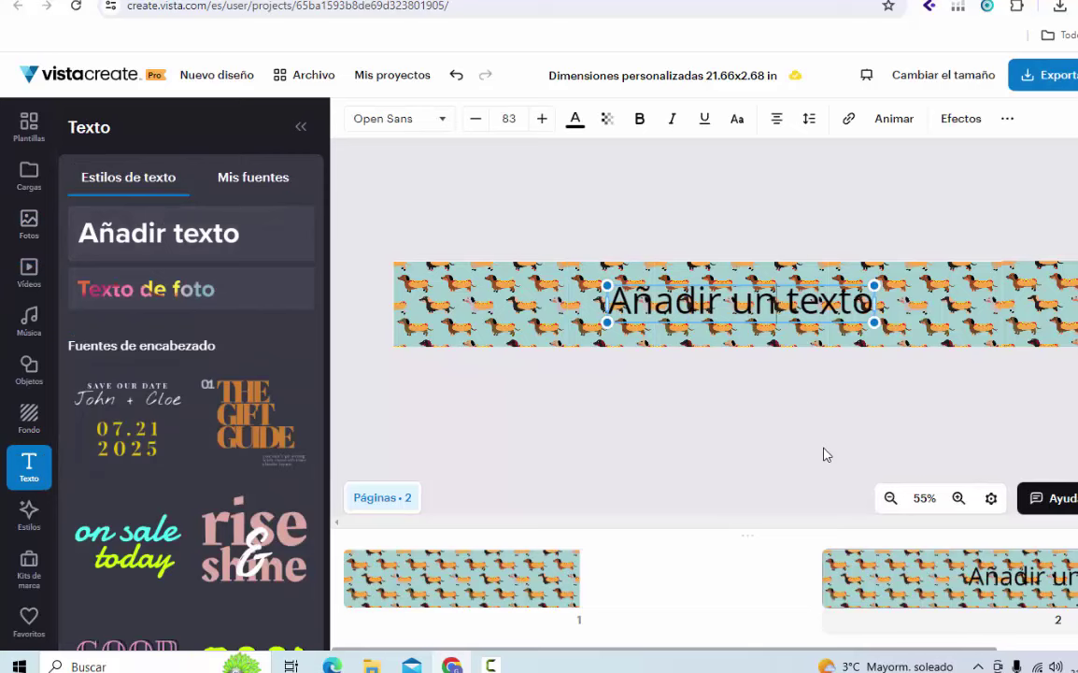
key("ctrl+a")
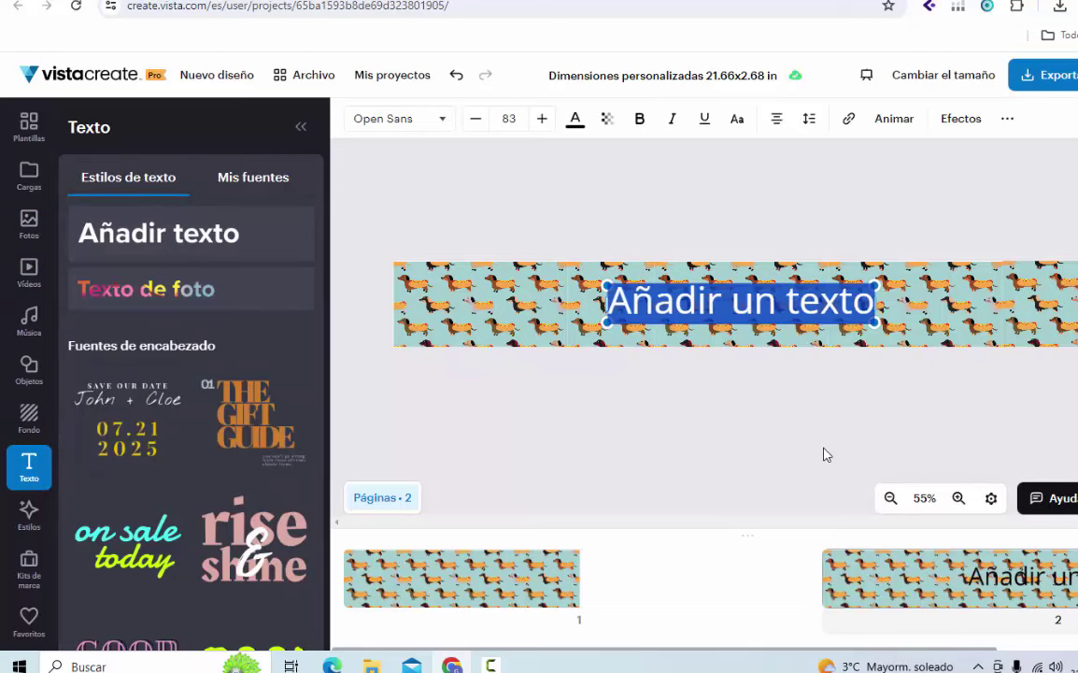
type("AQ")
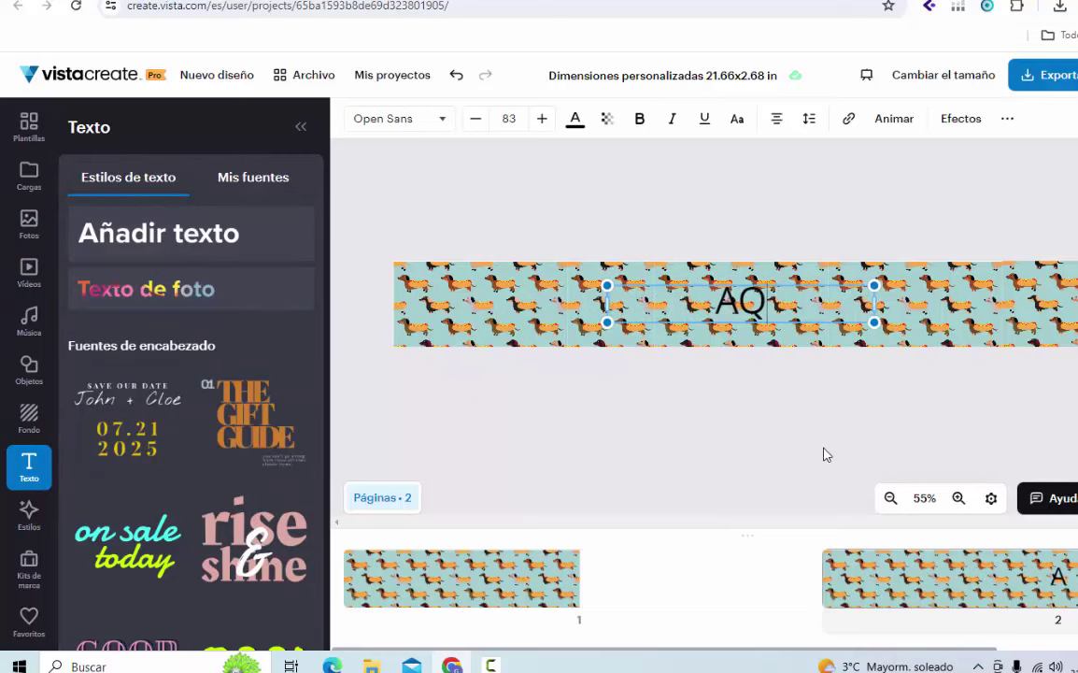
type("UI COMO E")
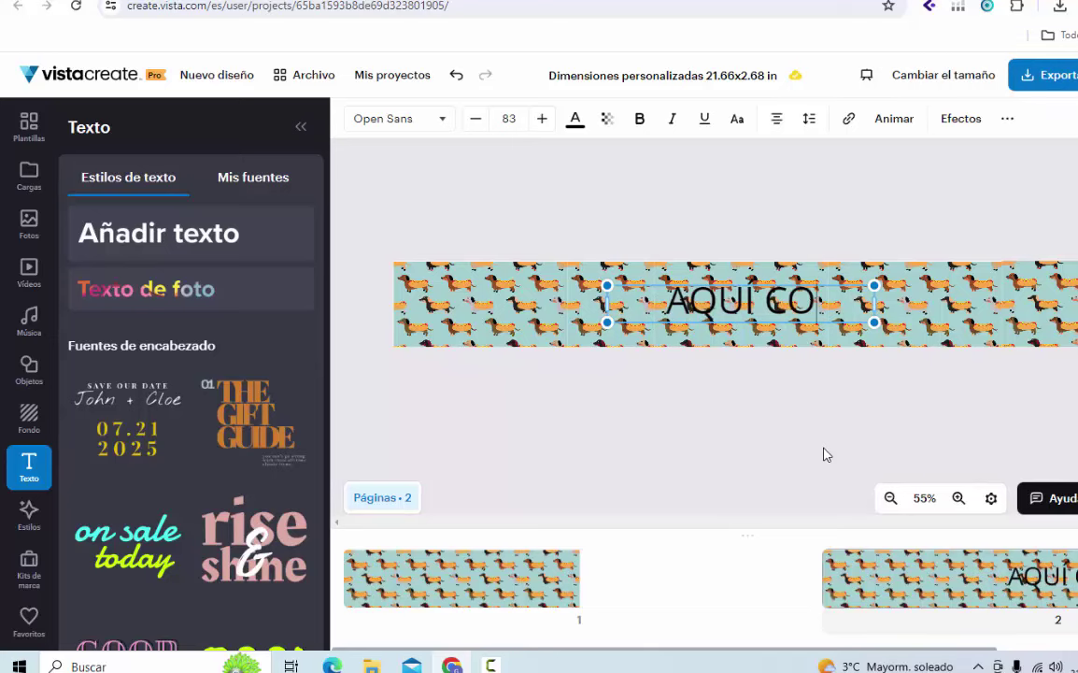
key("BackSpace")
key("BackSpace")
key("BackSpace")
type("E")
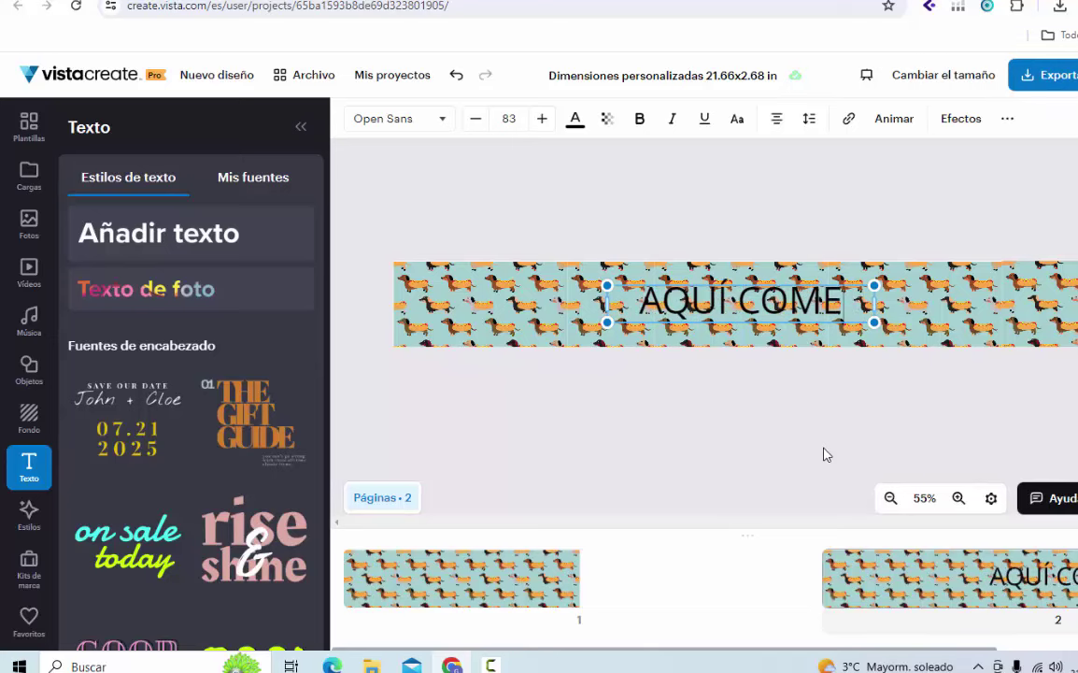
type(" EL  ME")
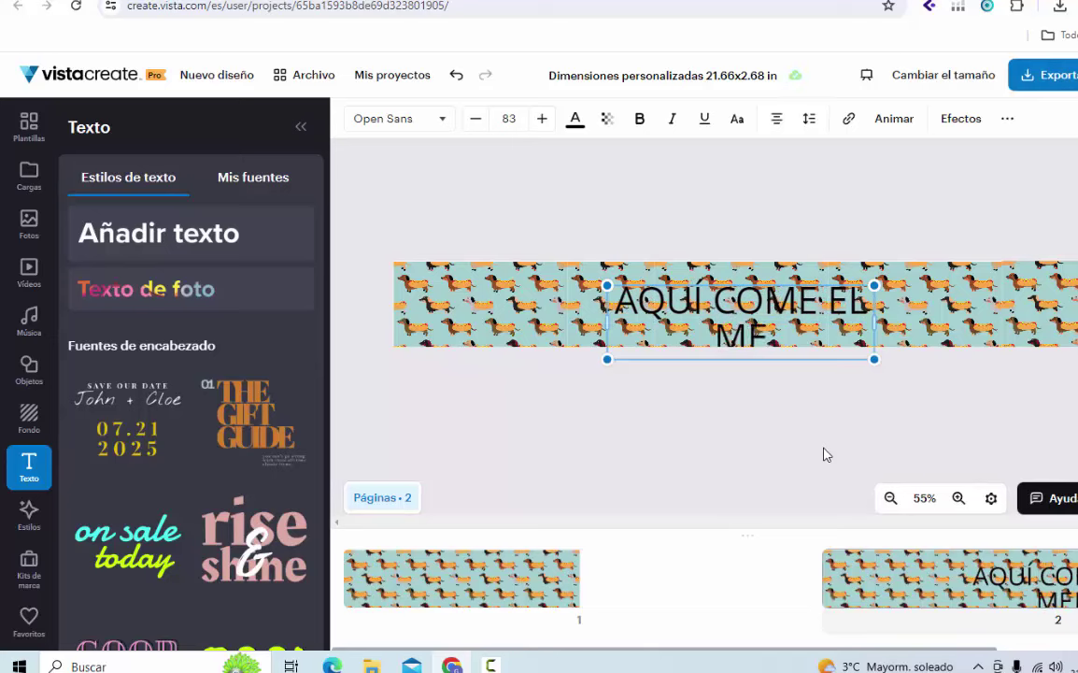
type("JOR PERRO")
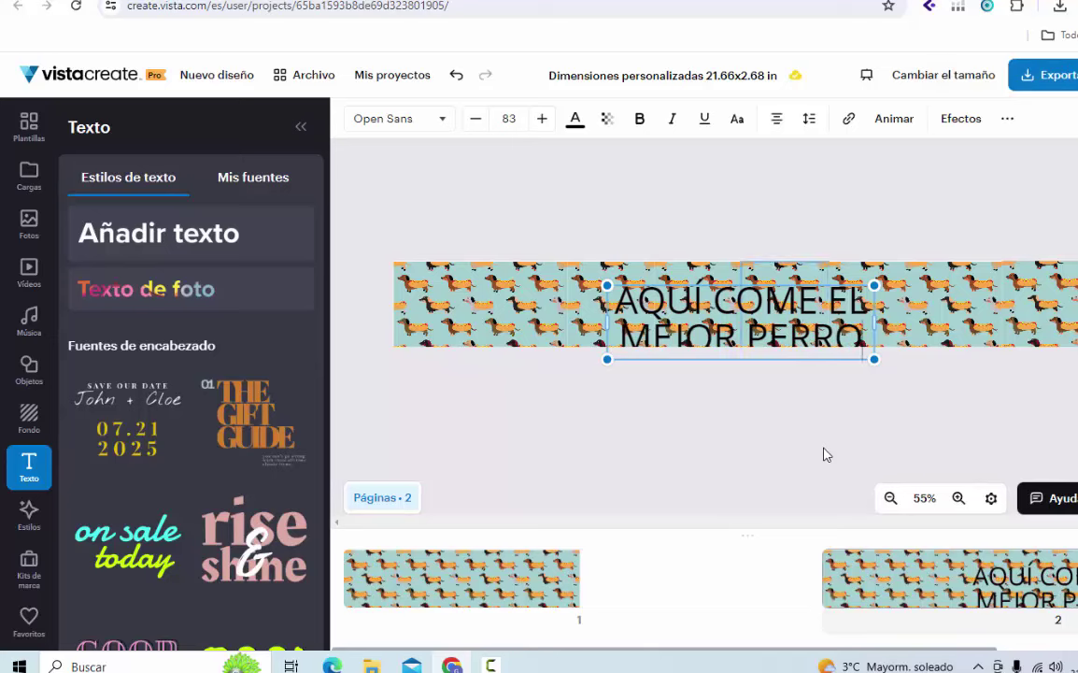
left_click_drag(874, 322, 1077, 323)
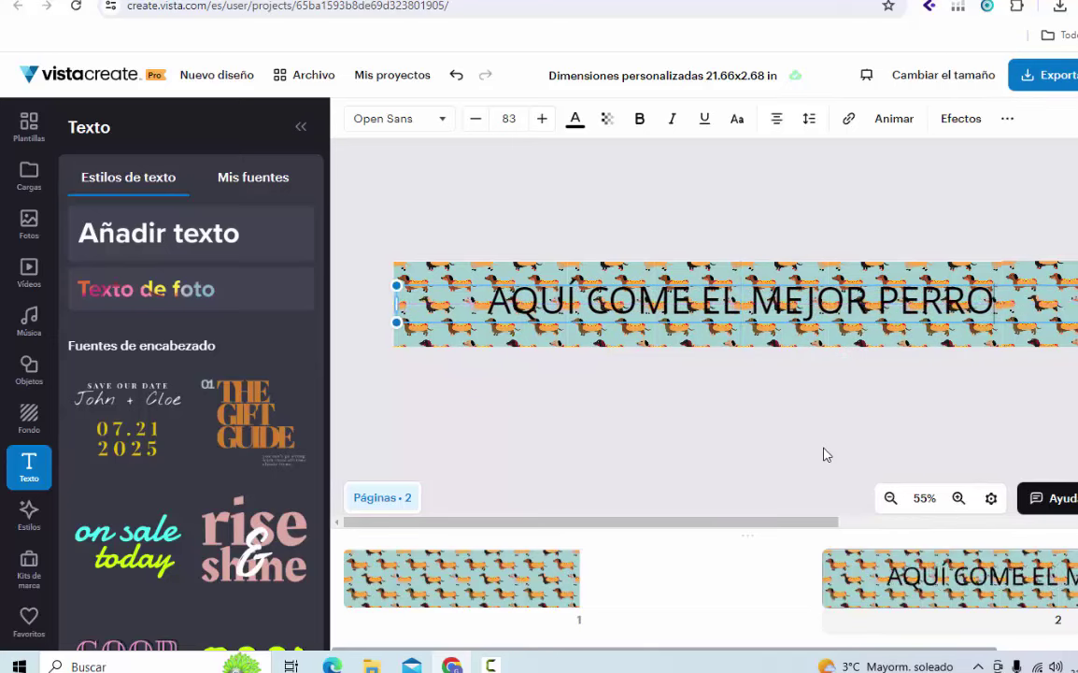
Set the font of the whole phrase "AQUÍ COME EL MEJOR PERRO" to Abril Fatface
key("shift+Left")
key("shift+Left")
key("shift+Left")
key("shift+Left")
key("shift+Left")
key("shift+Left")
key("shift+Left")
key("shift+Left")
key("shift+Left")
key("shift+Left")
key("shift+Left")
key("shift+Left")
key("shift+Left")
key("shift+Left")
key("shift+Left")
key("shift+Left")
key("shift+Left")
key("shift+Left")
key("shift+Left")
key("shift+Left")
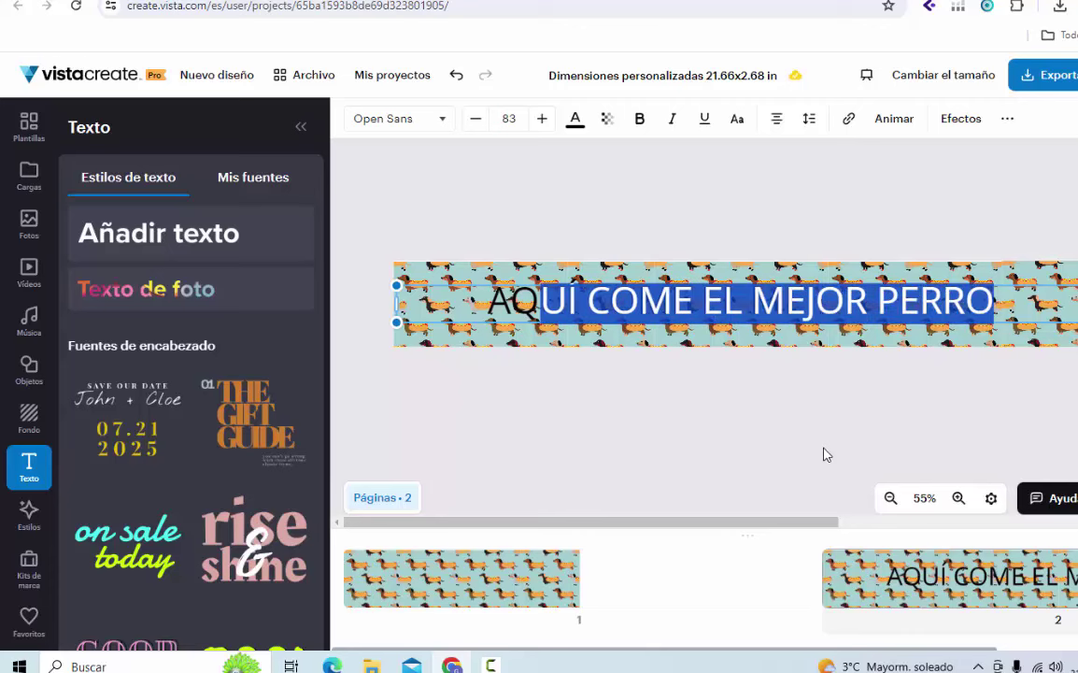
left_click(399, 118)
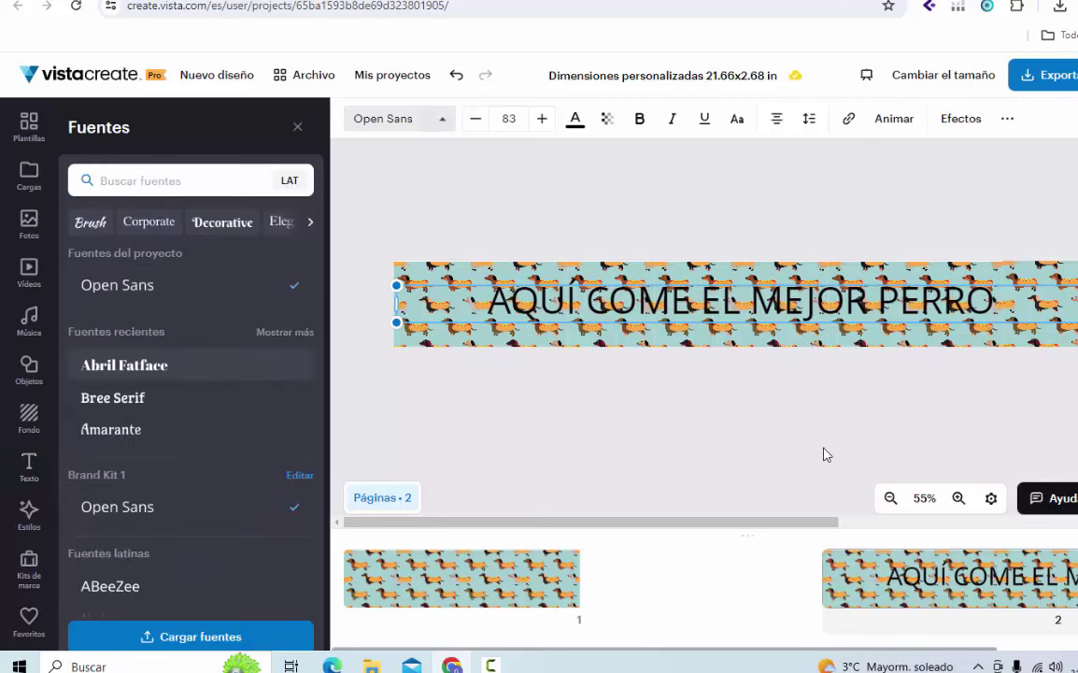
left_click(124, 366)
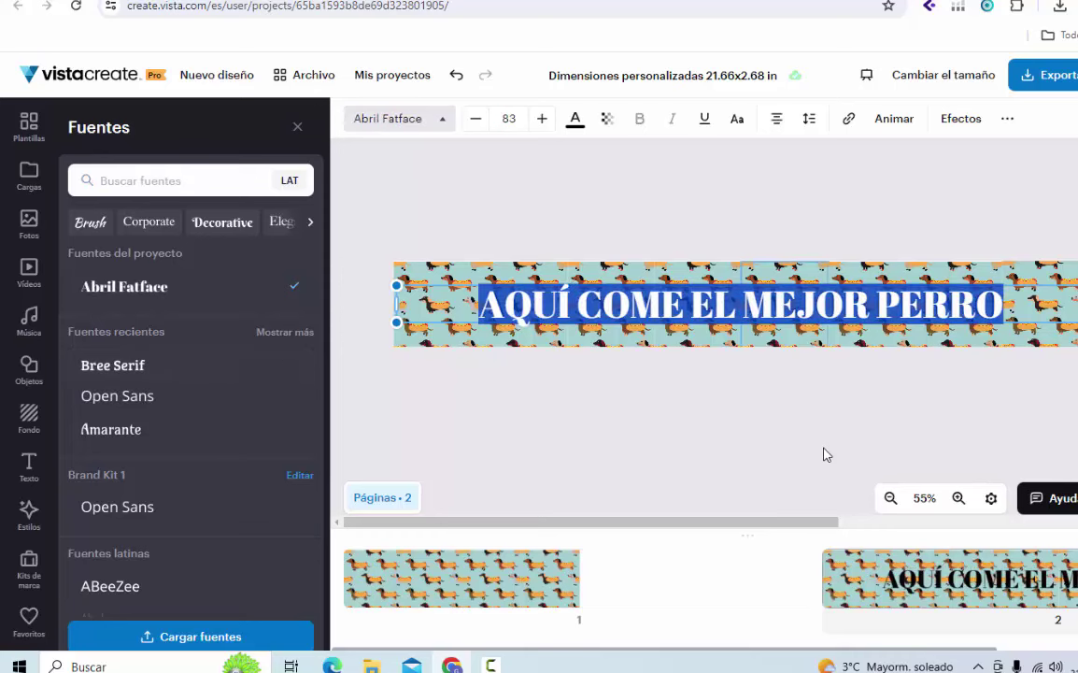
left_click(574, 118)
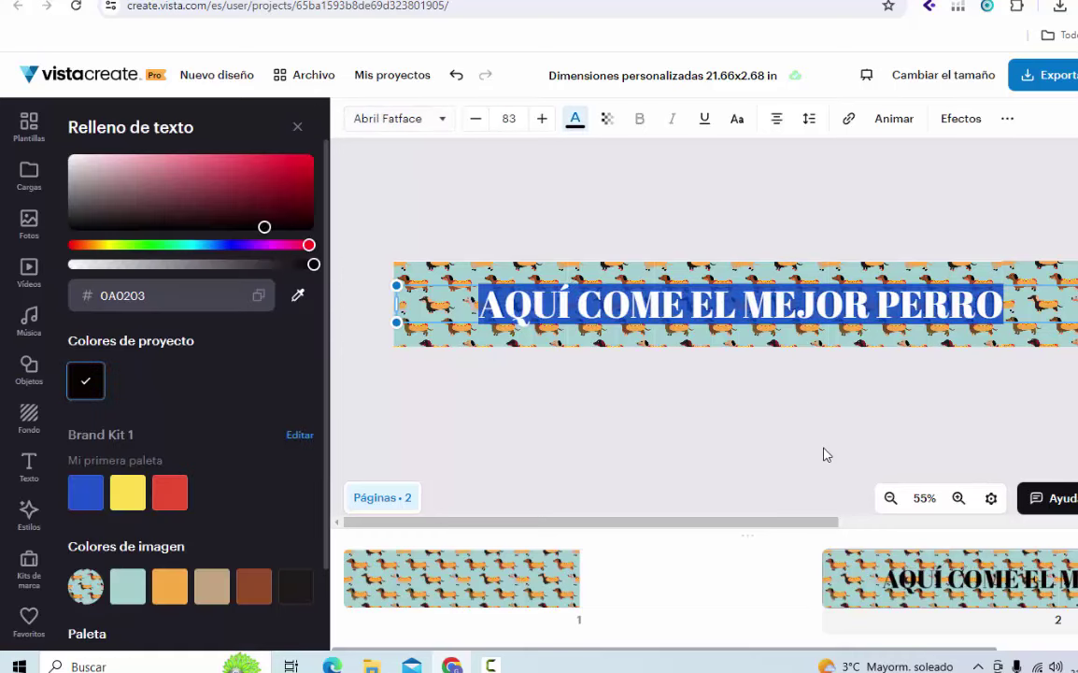
left_click(827, 455)
left_click(741, 304)
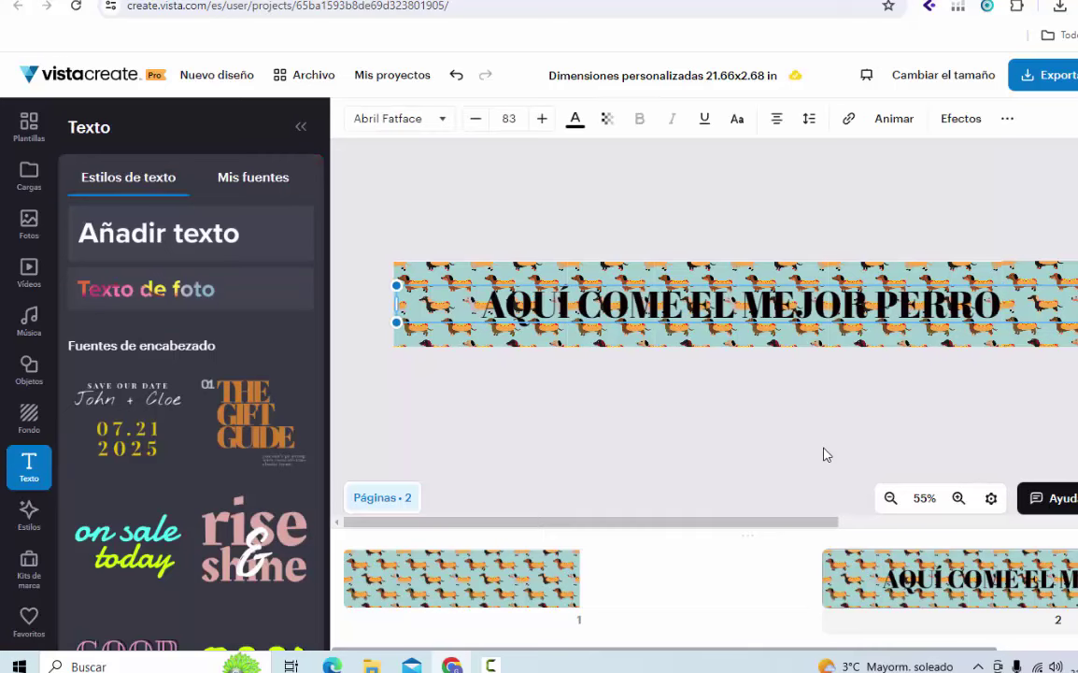
Apply the "Cuadro de texto" effect to the phrase and set its box colour to the brand kit's yellow, FFDE4E
key("Return")
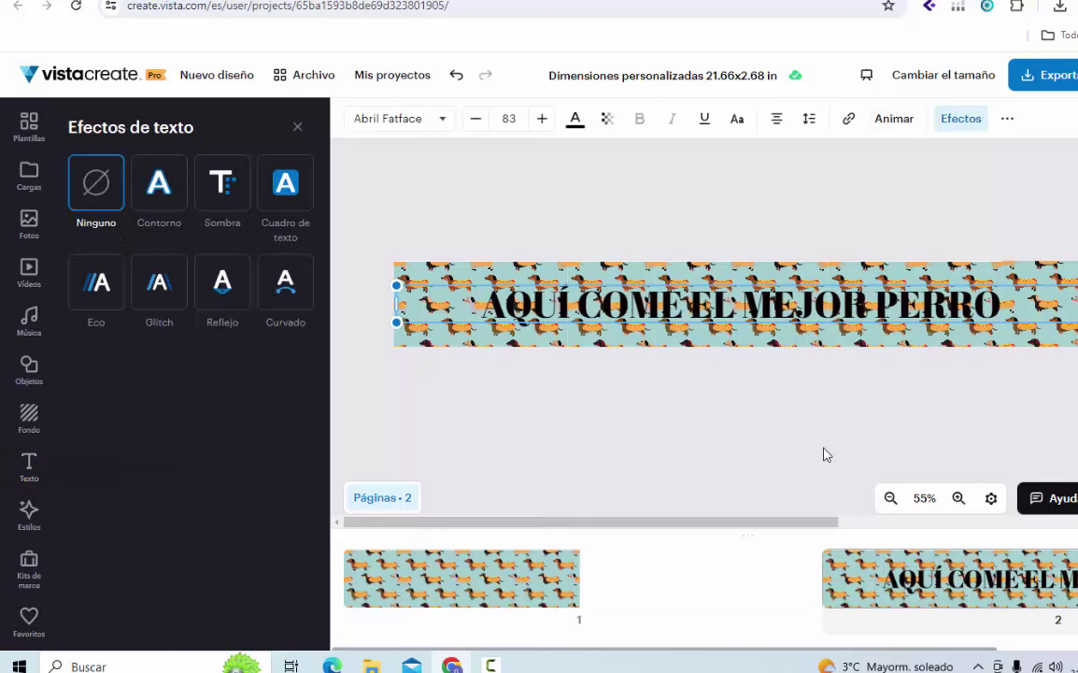
key("Tab")
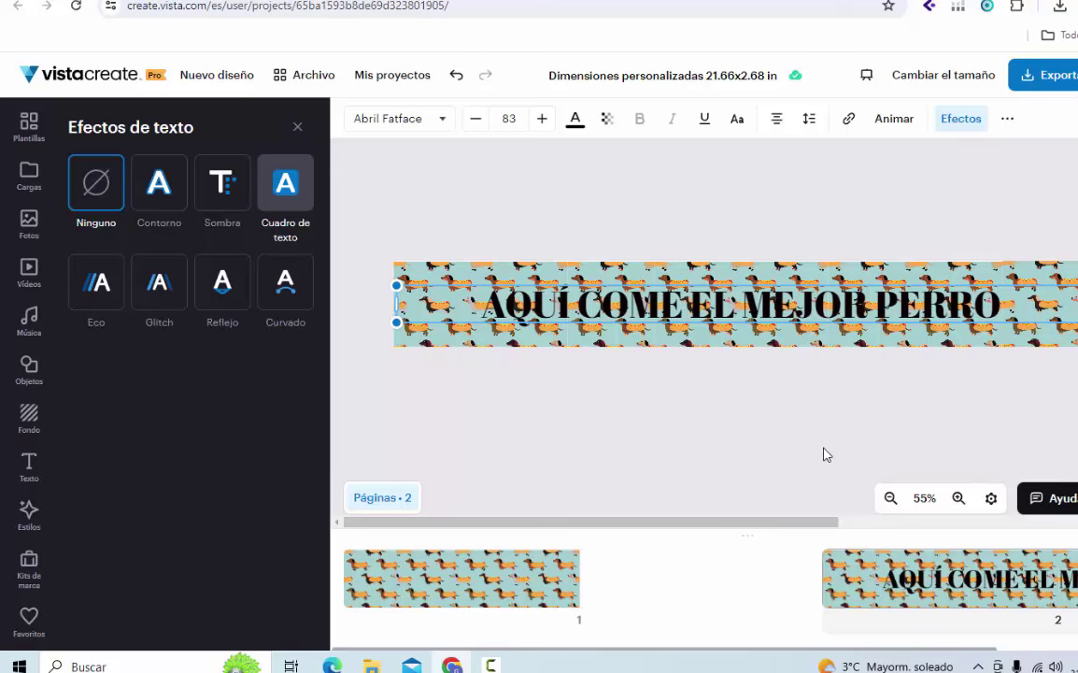
key("Return")
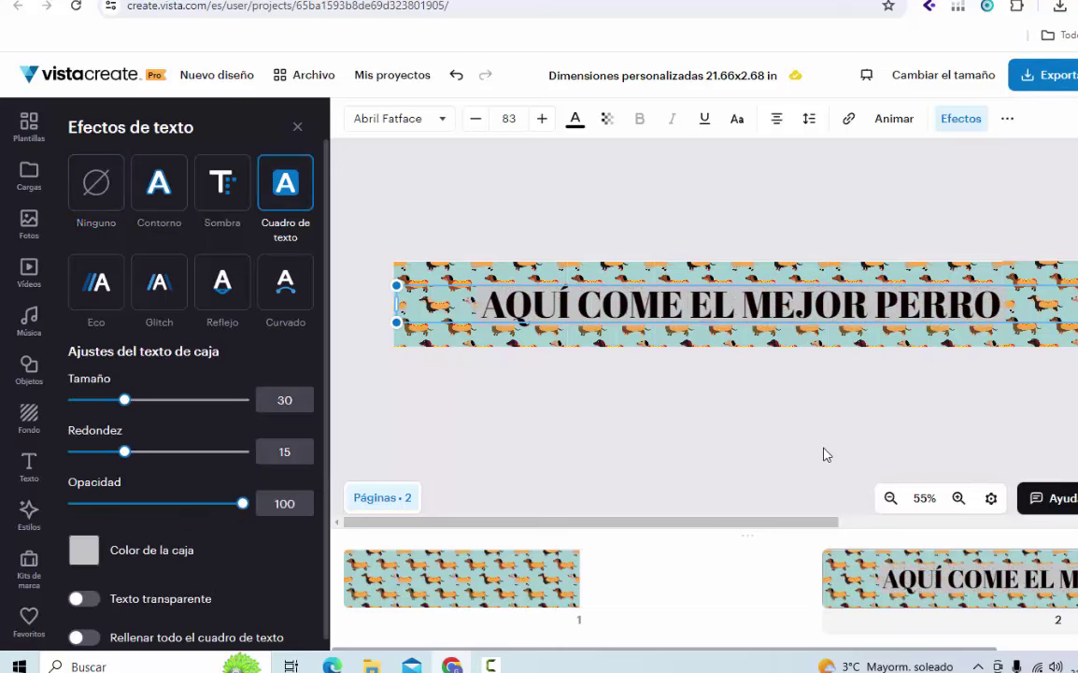
key("Return")
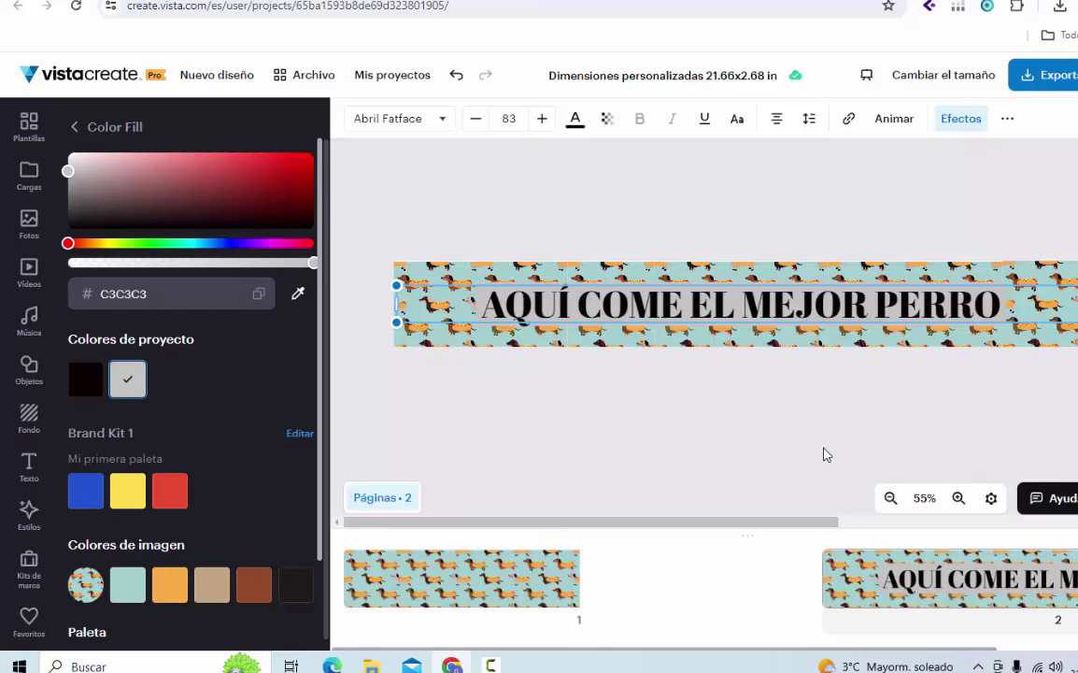
key("Tab")
key("Return")
key("shift+Tab")
key("Return")
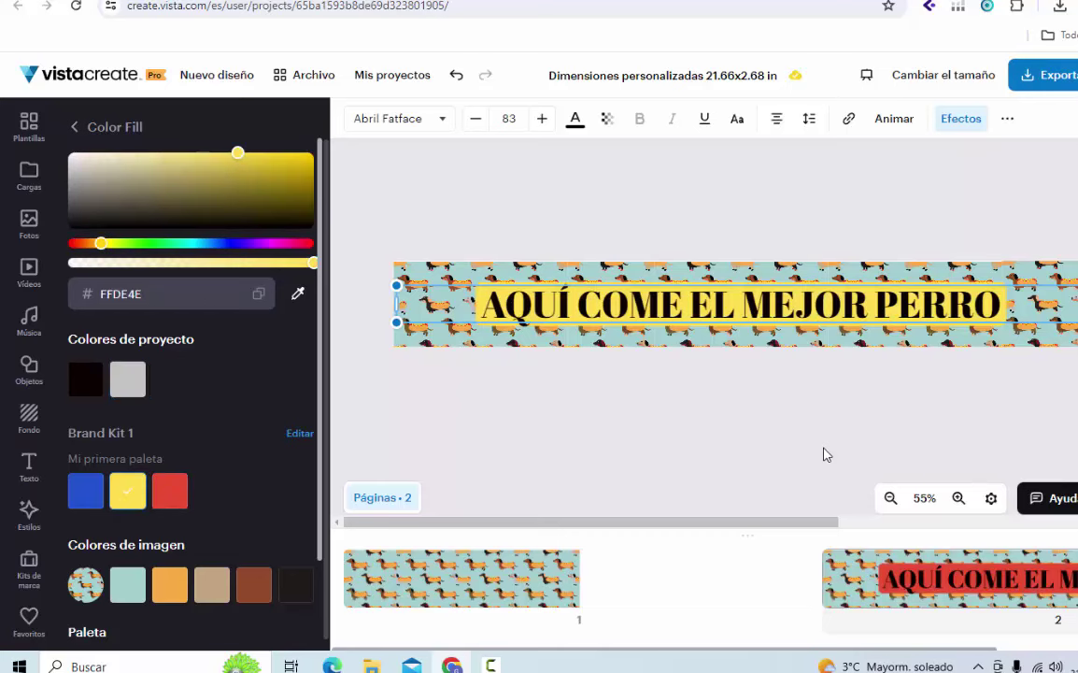
key("Escape")
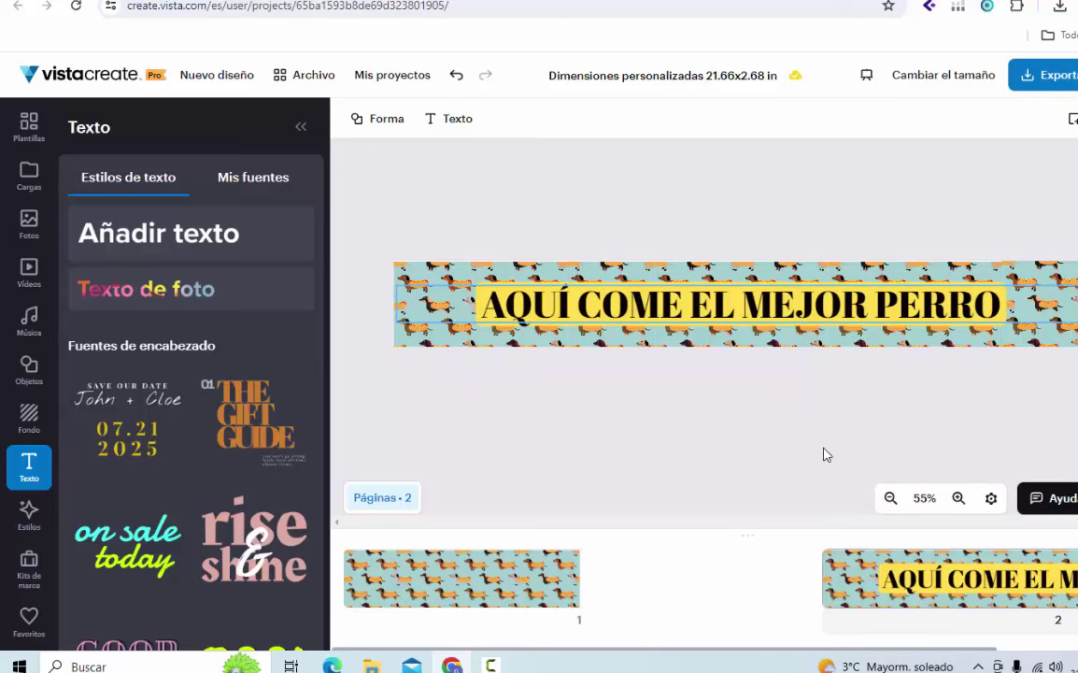
Rename the design as "PLATO PERRO SALCHICHA"
left_click(639, 76)
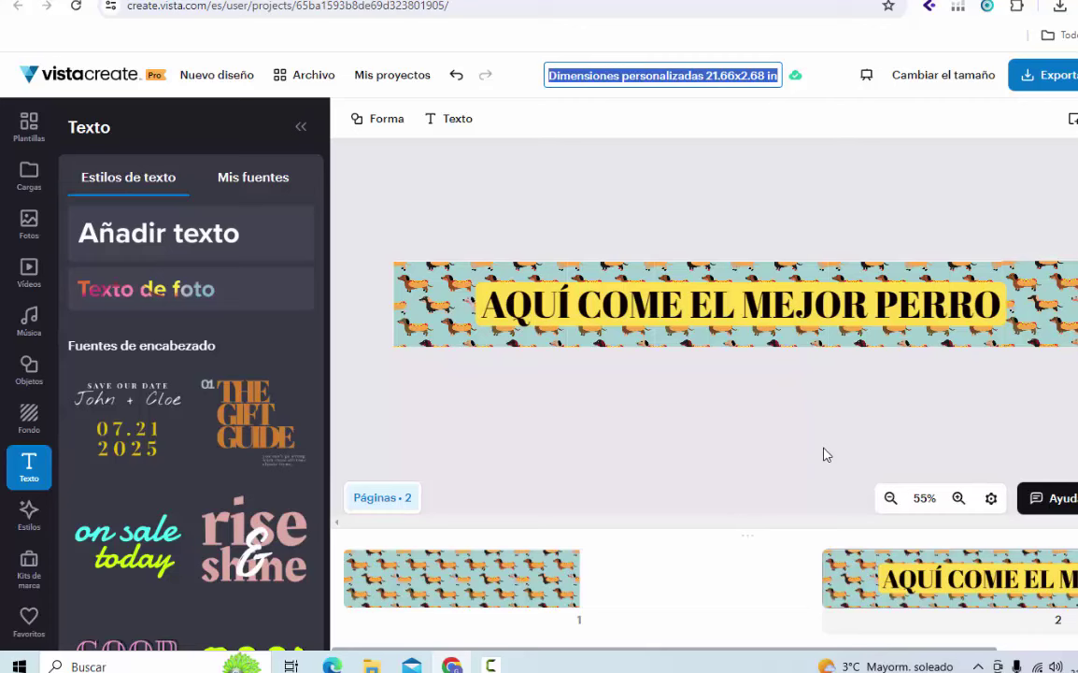
type("PLA")
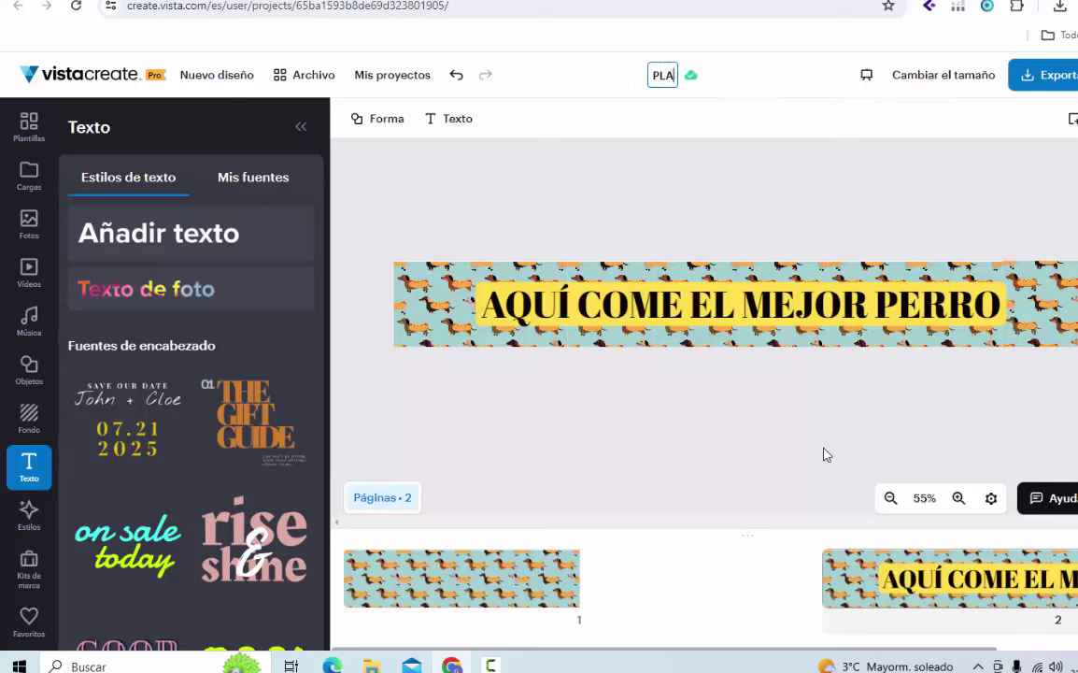
type("TO PERRO")
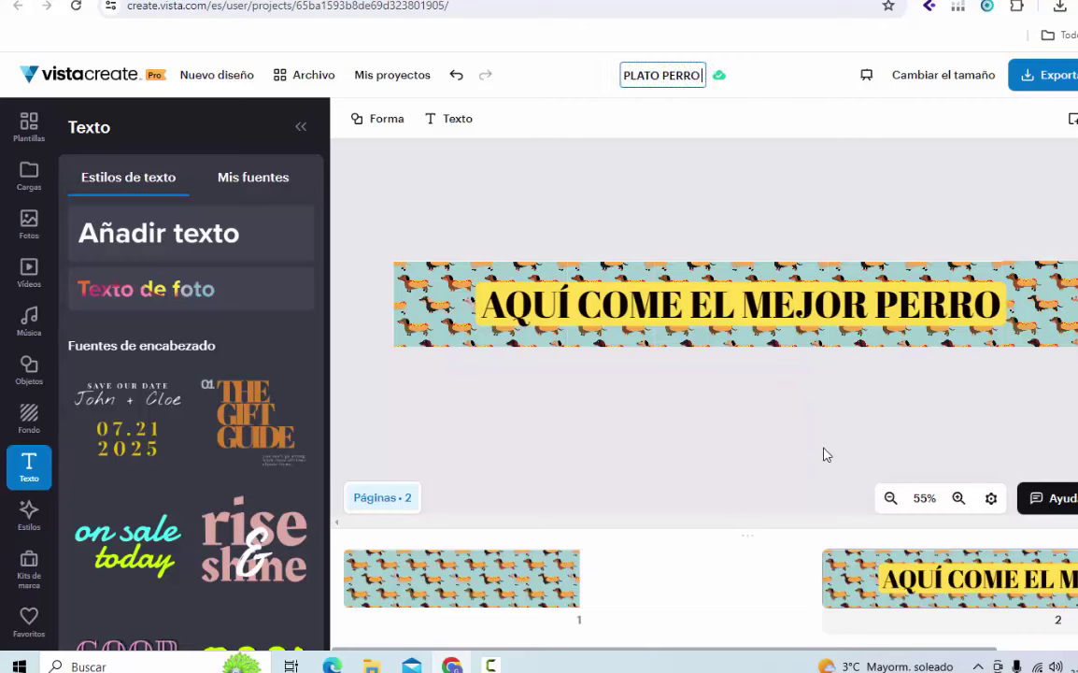
type(" SAL")
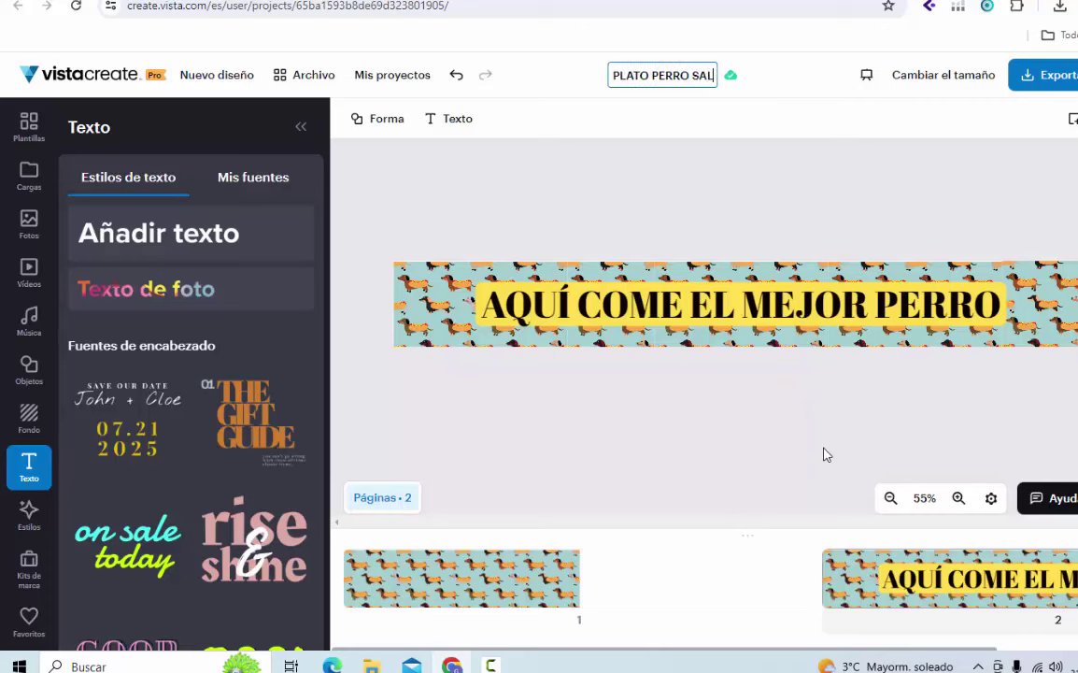
type("CHICHA")
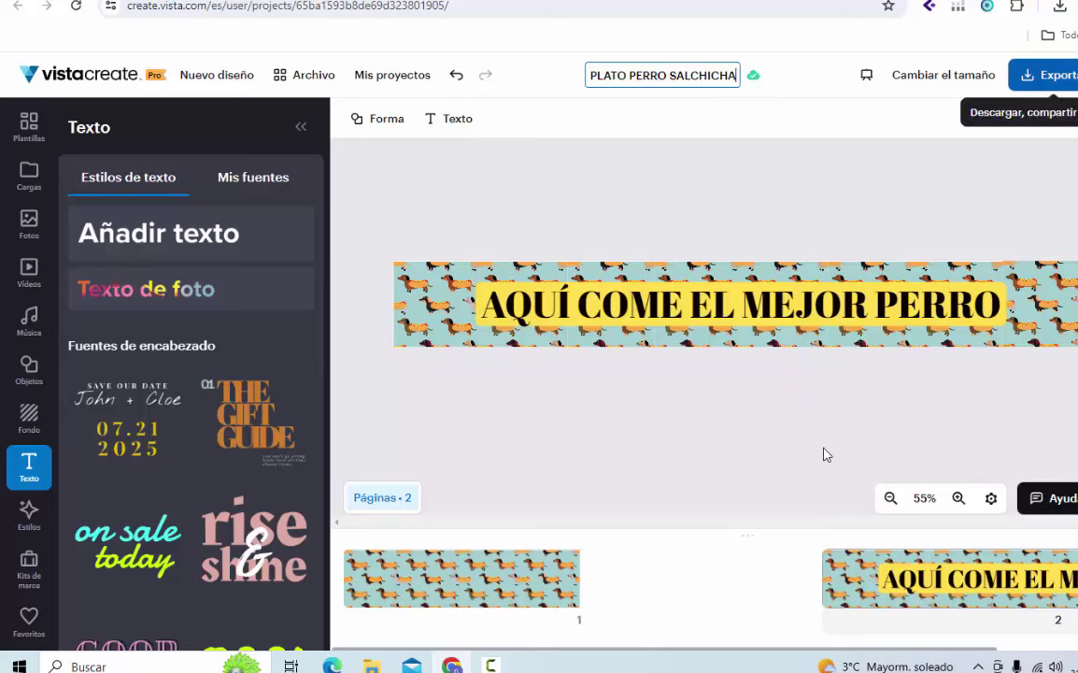
key("Return")
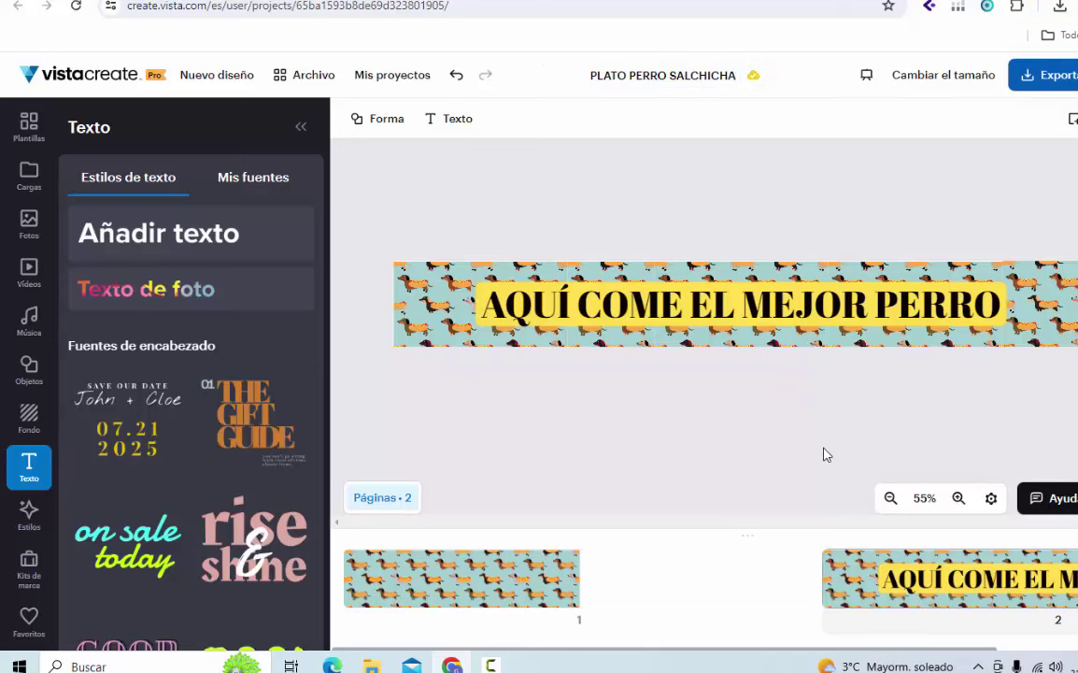
Switch to the Printful pet bowl page and check the print file size in its template table
key("ctrl+w")
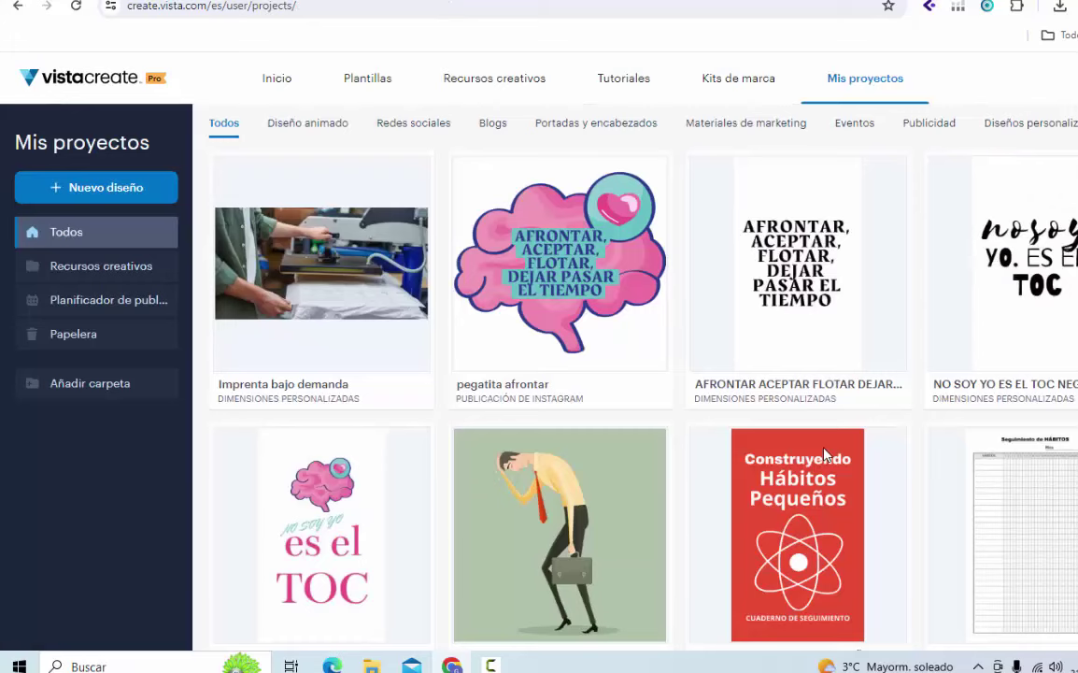
key("alt+Right")
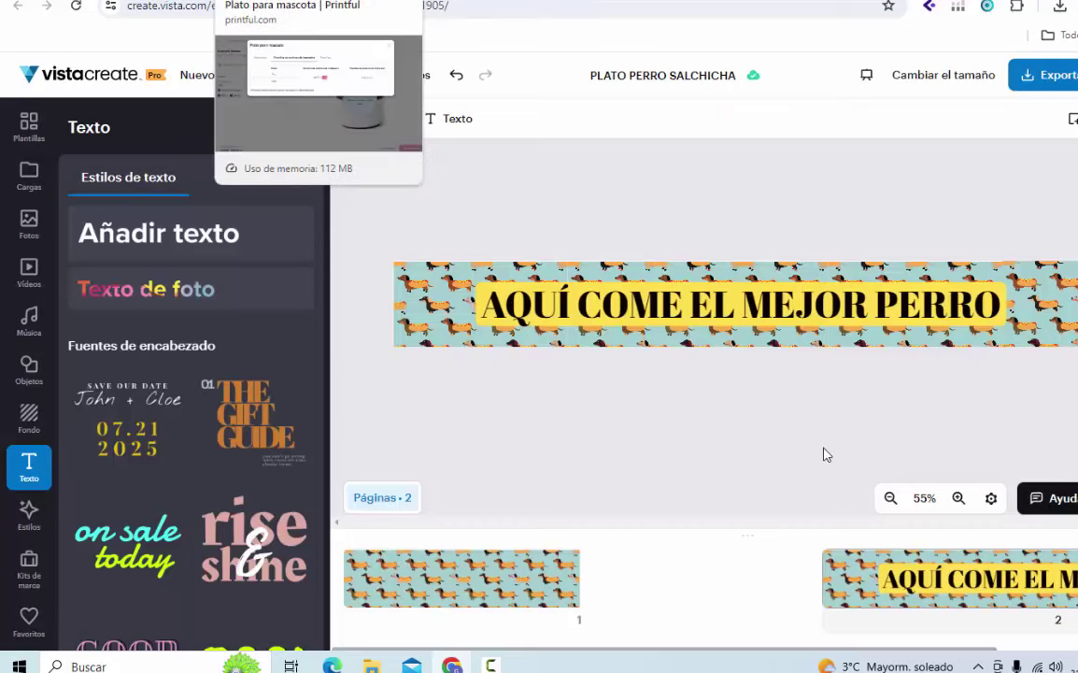
key("ctrl+Tab")
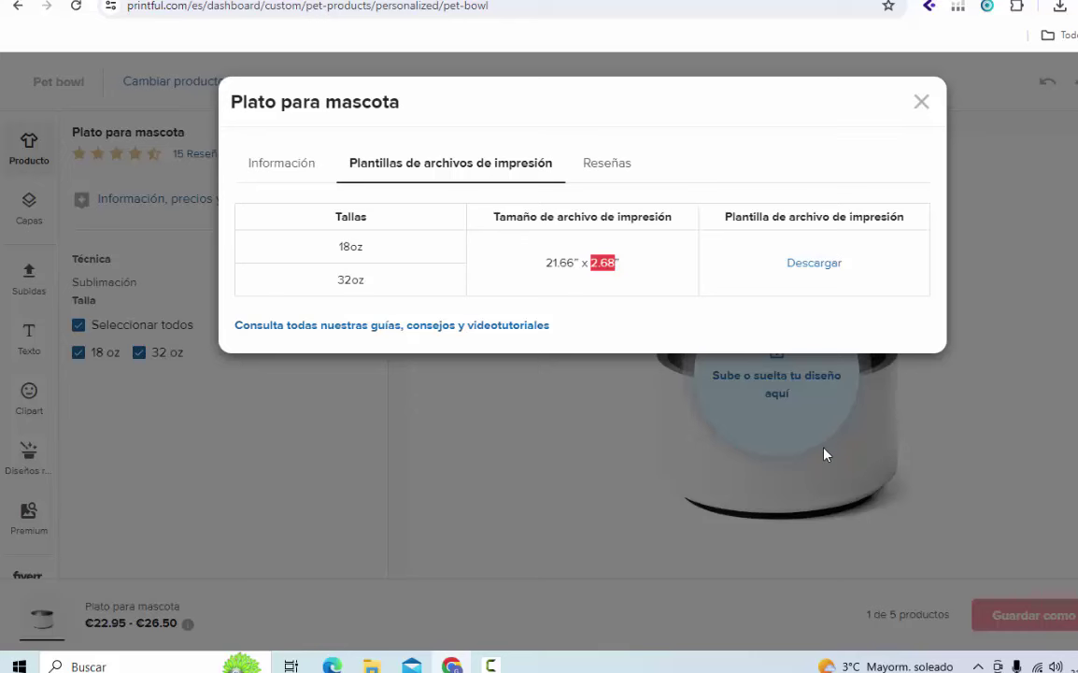
Return to VistaCreate and download the slogan strip as a high-definition PNG
key("ctrl+Tab")
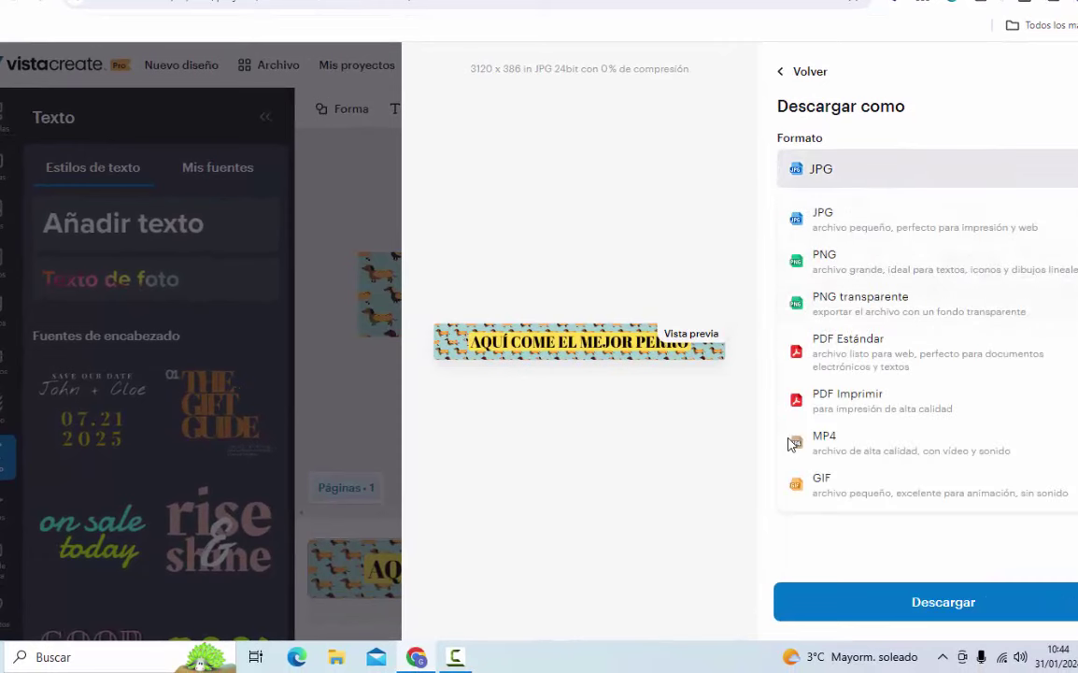
key("Down")
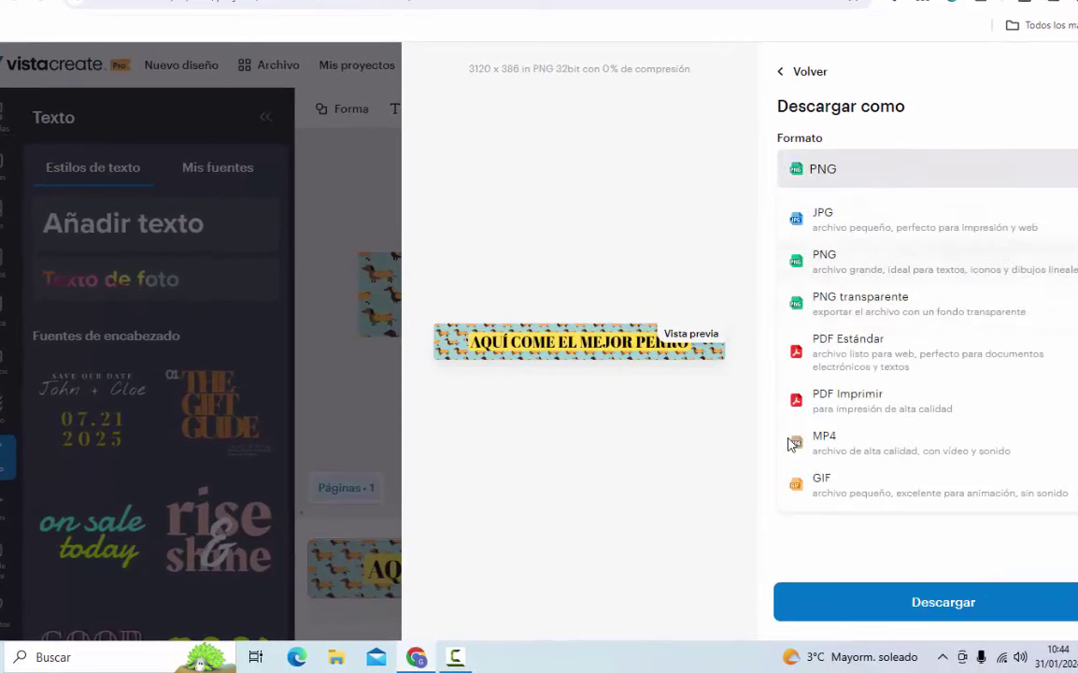
key("Return")
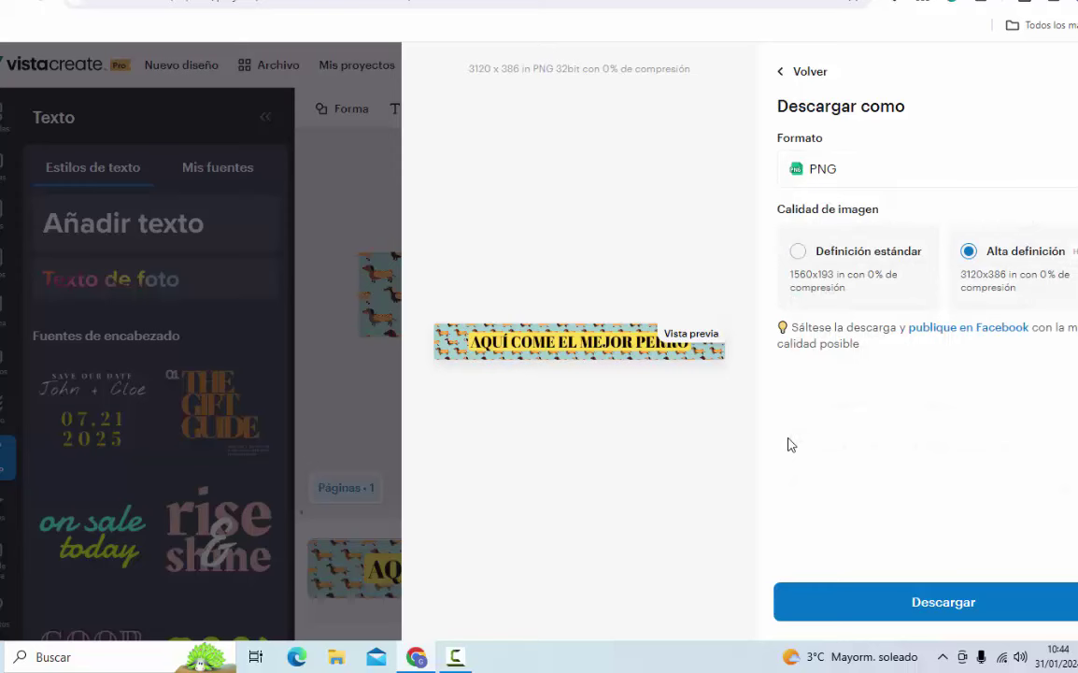
key("Return")
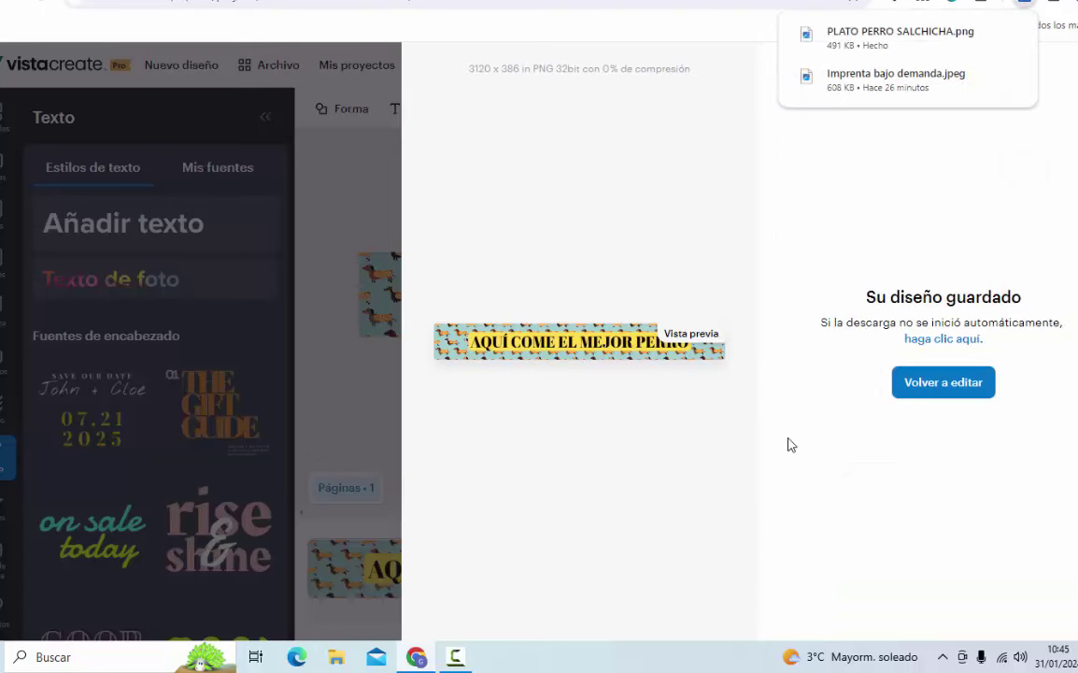
Switch back to the Printful pet bowl designer and close the print file template information
key("ctrl+Tab")
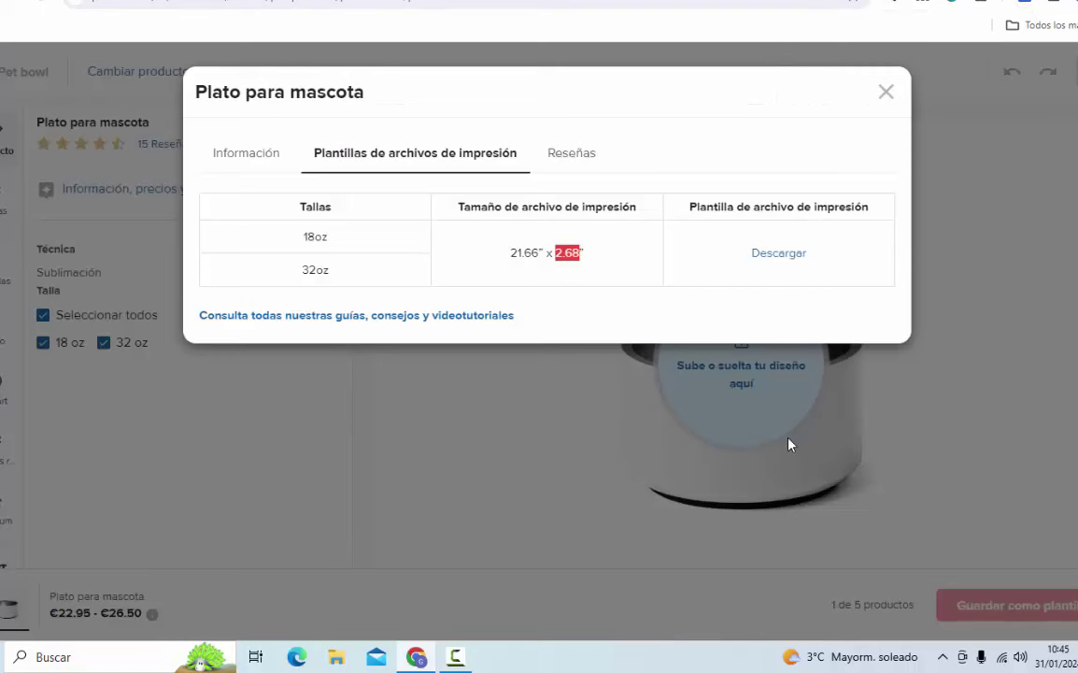
left_click(789, 438)
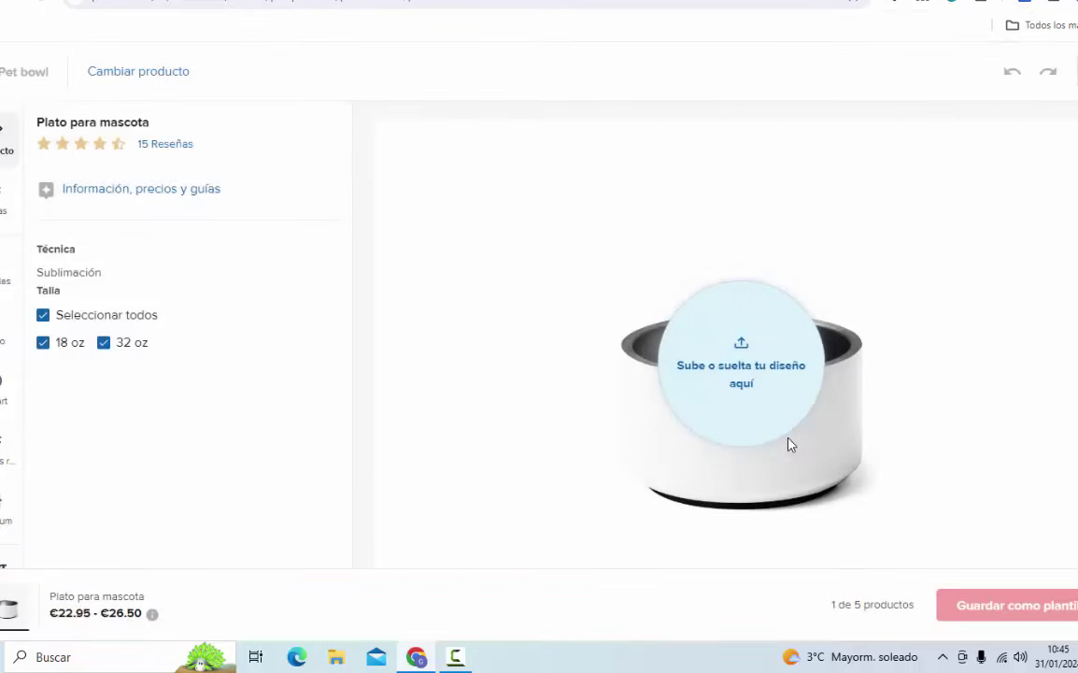
Upload the PLATO PERRO SALCHICHA image from the computer and place it as the pet bowl's design
left_click(788, 445)
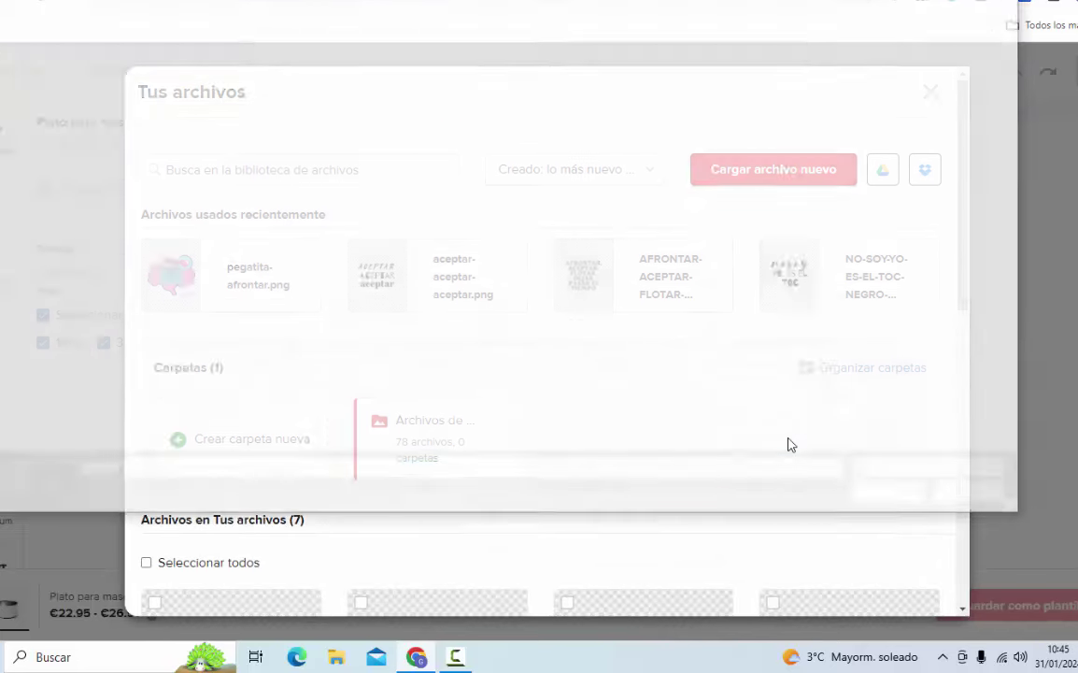
left_click(789, 89)
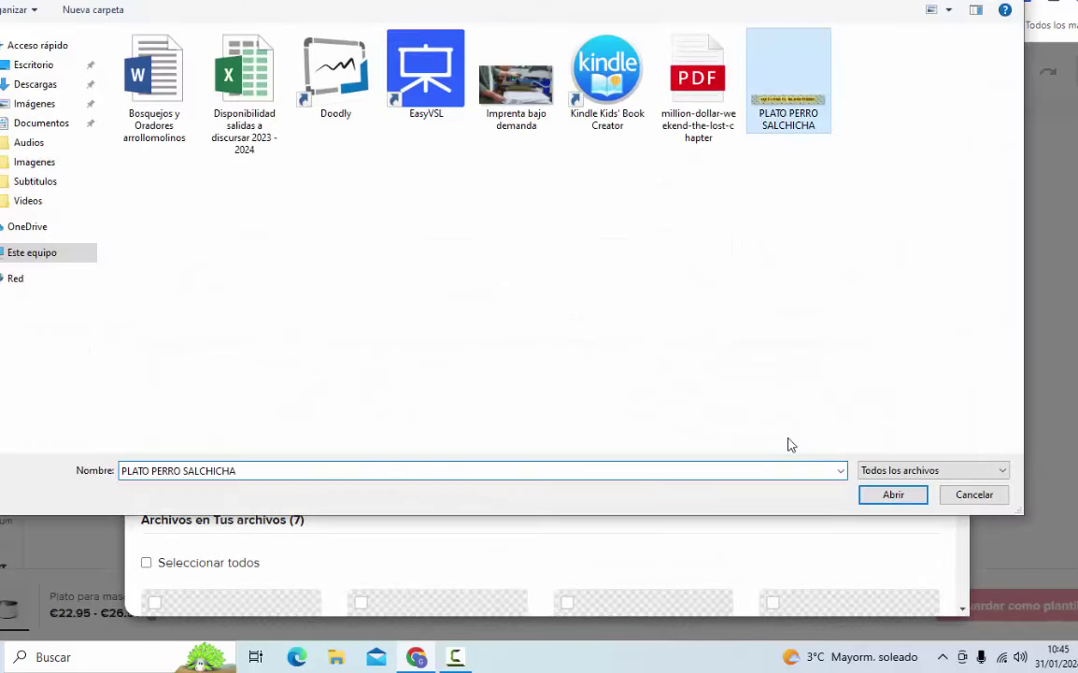
left_click(894, 494)
key("Return")
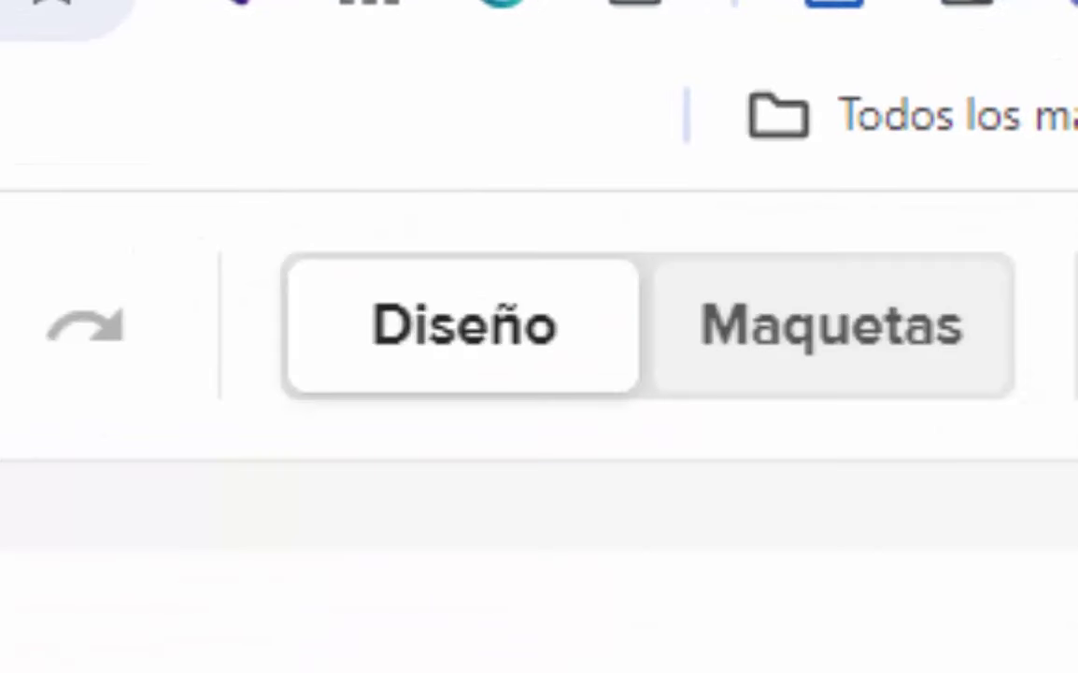
Examine the design on the pet bowl mockups from different angles, in both sizes and in the dog scenes
left_click(831, 326)
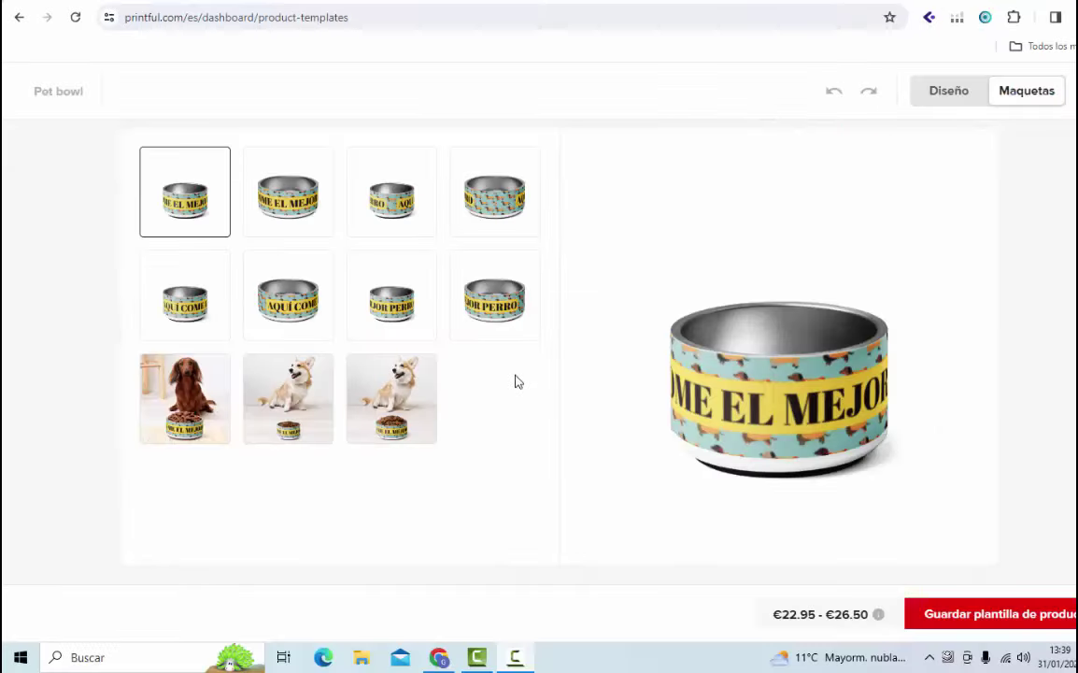
left_click(290, 202)
left_click(355, 192)
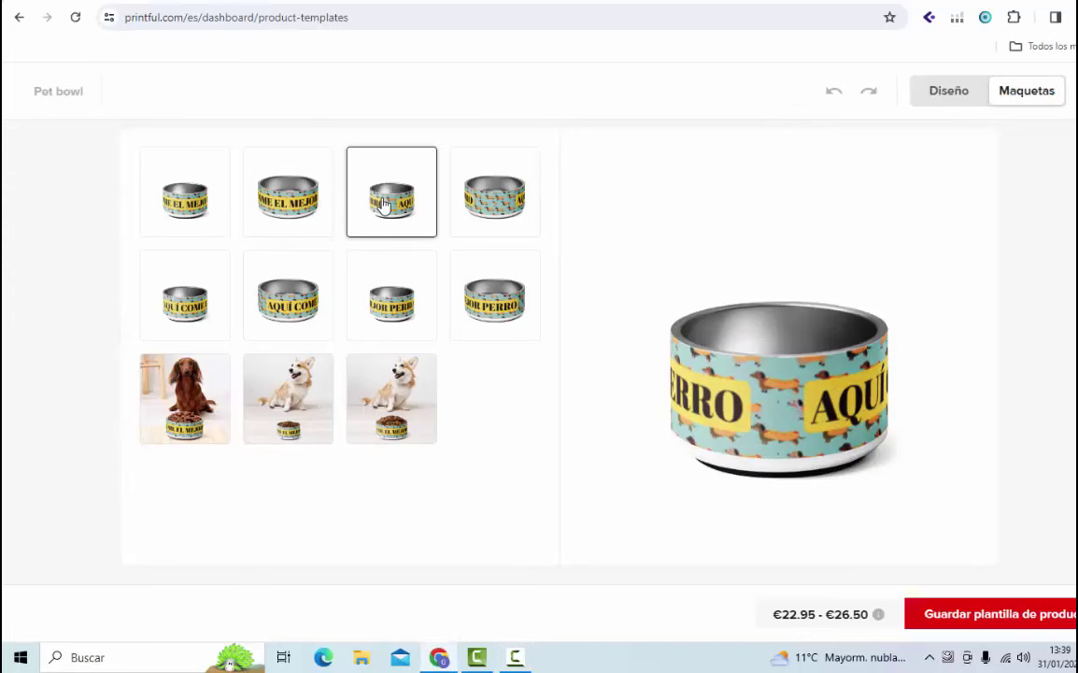
left_click(475, 209)
left_click(200, 313)
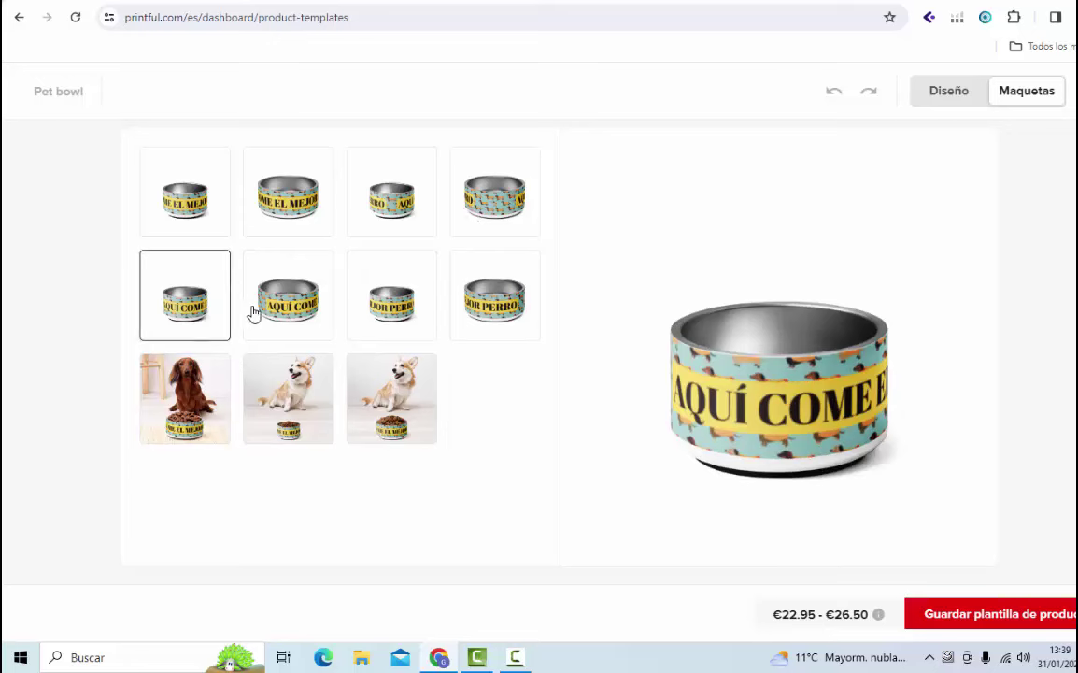
left_click(290, 313)
left_click(187, 364)
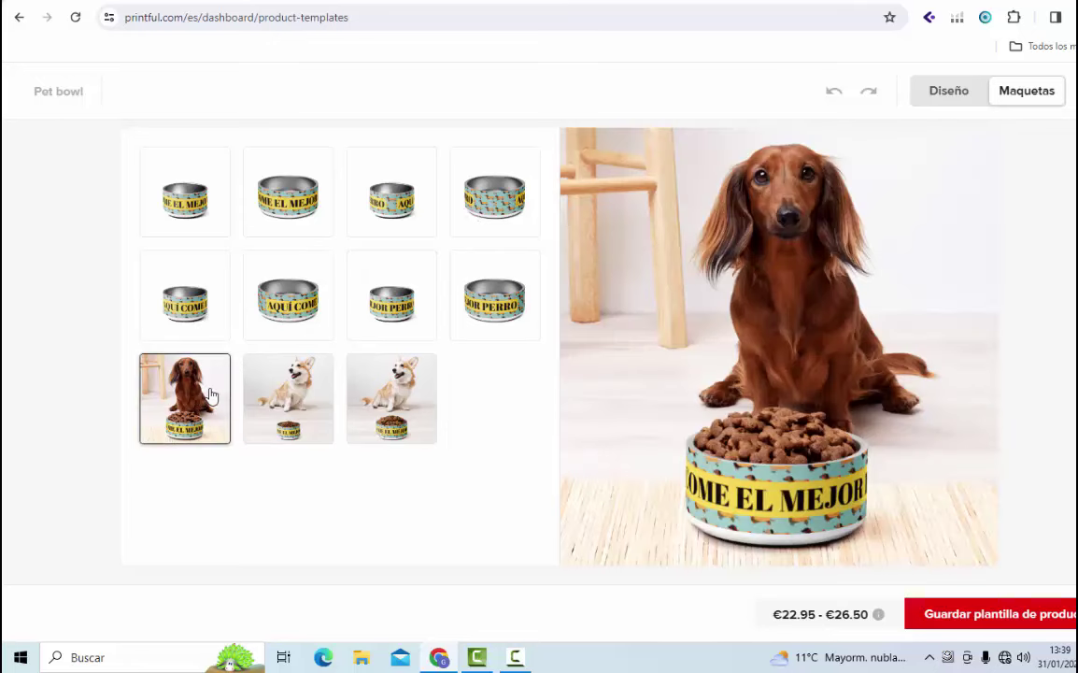
left_click(288, 388)
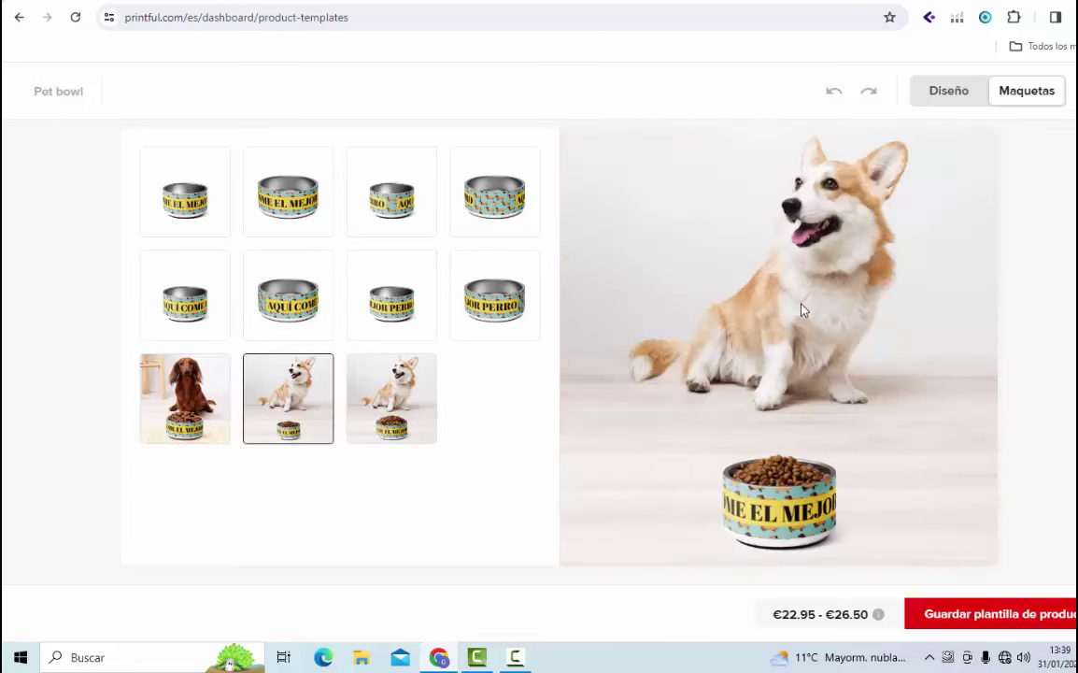
left_click(432, 411)
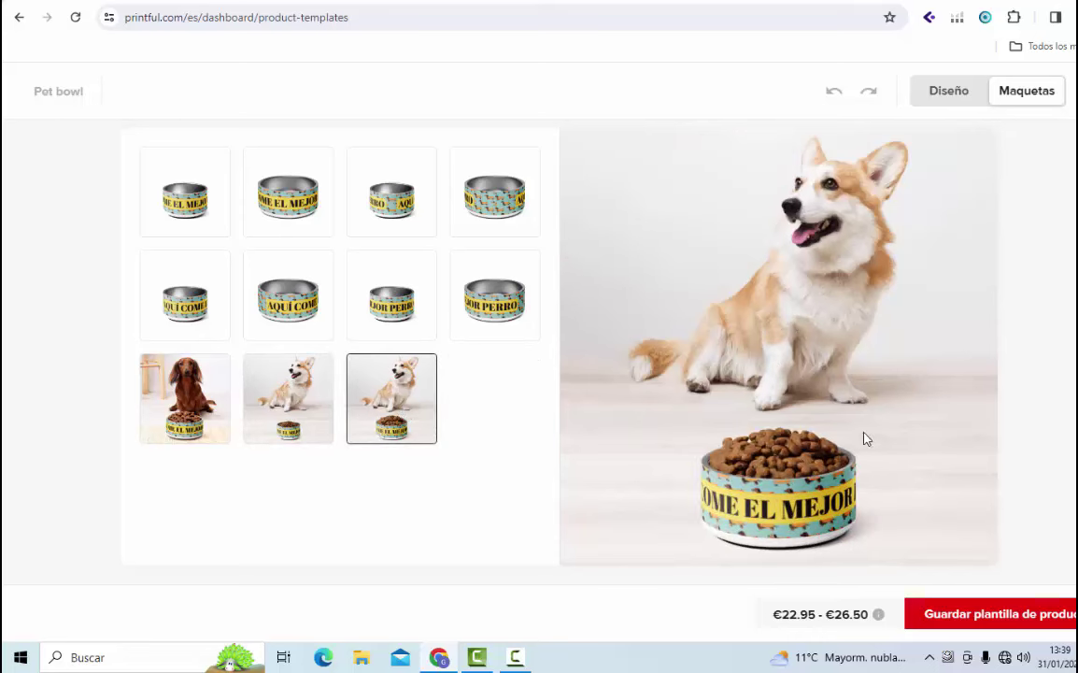
left_click(186, 219)
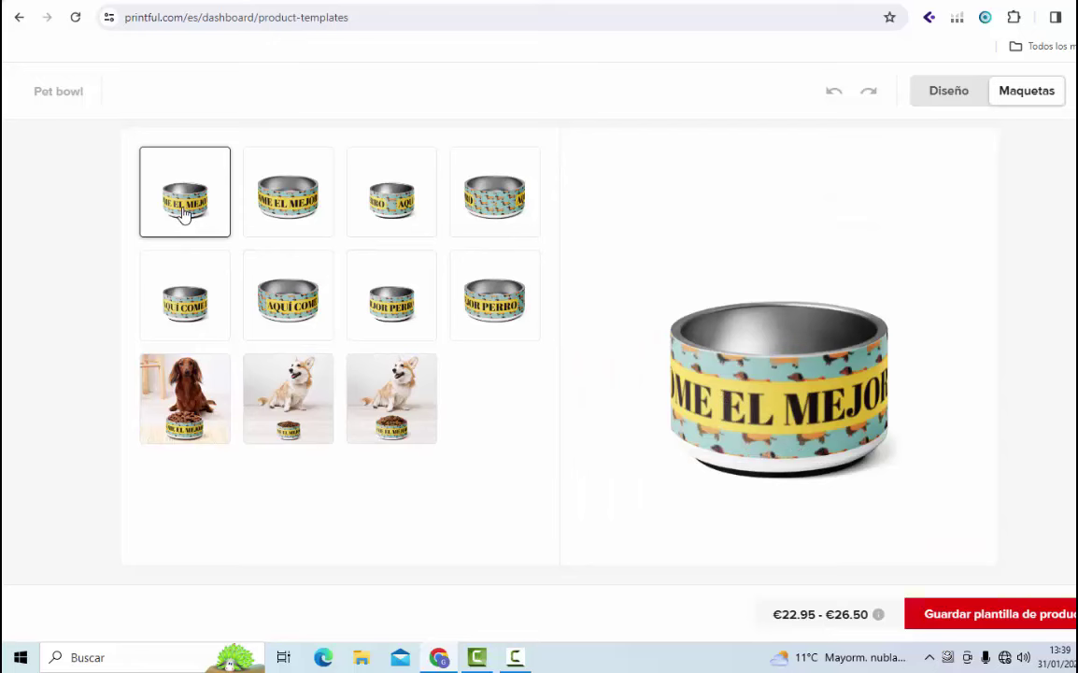
left_click(281, 285)
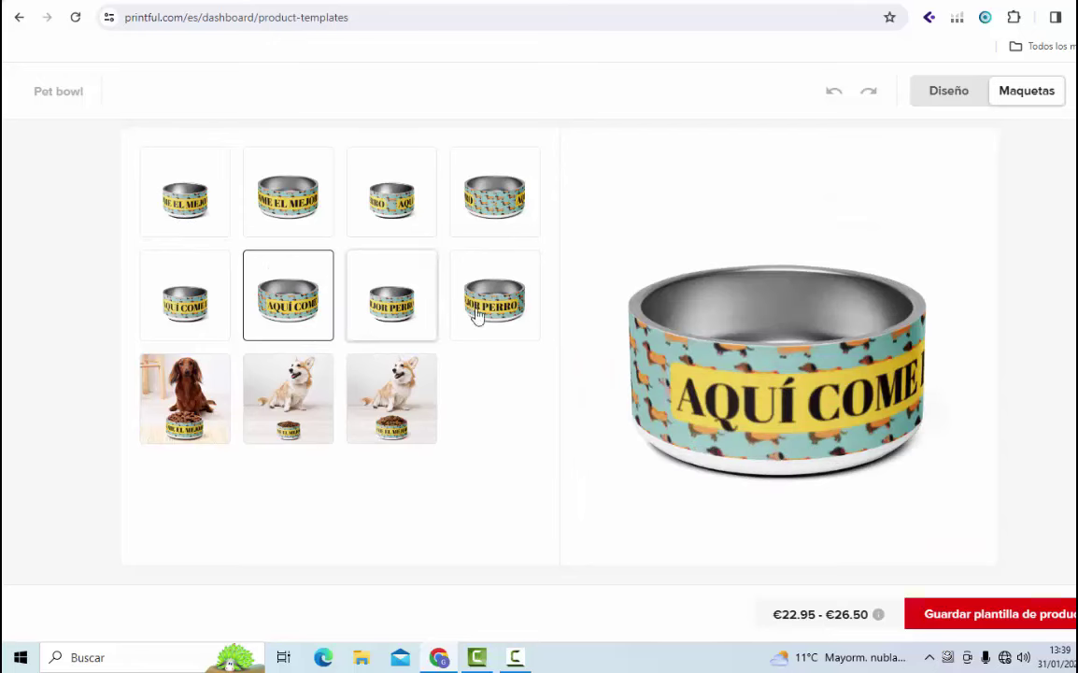
left_click(279, 219)
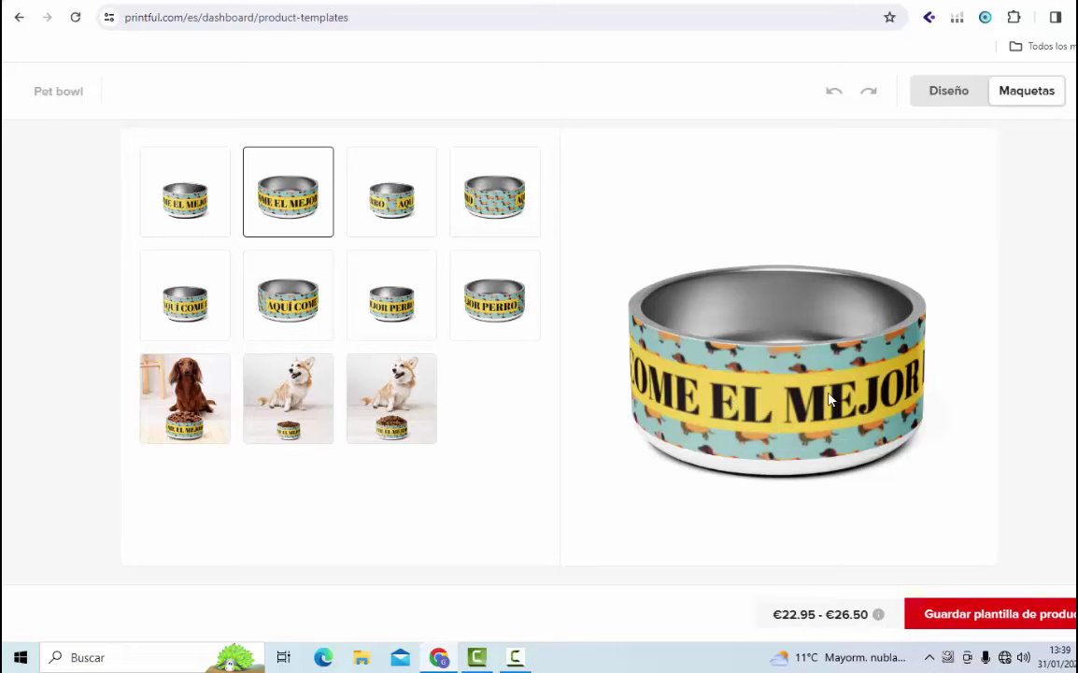
Save the pet bowl as a product template and start adding it to the store
left_click(983, 615)
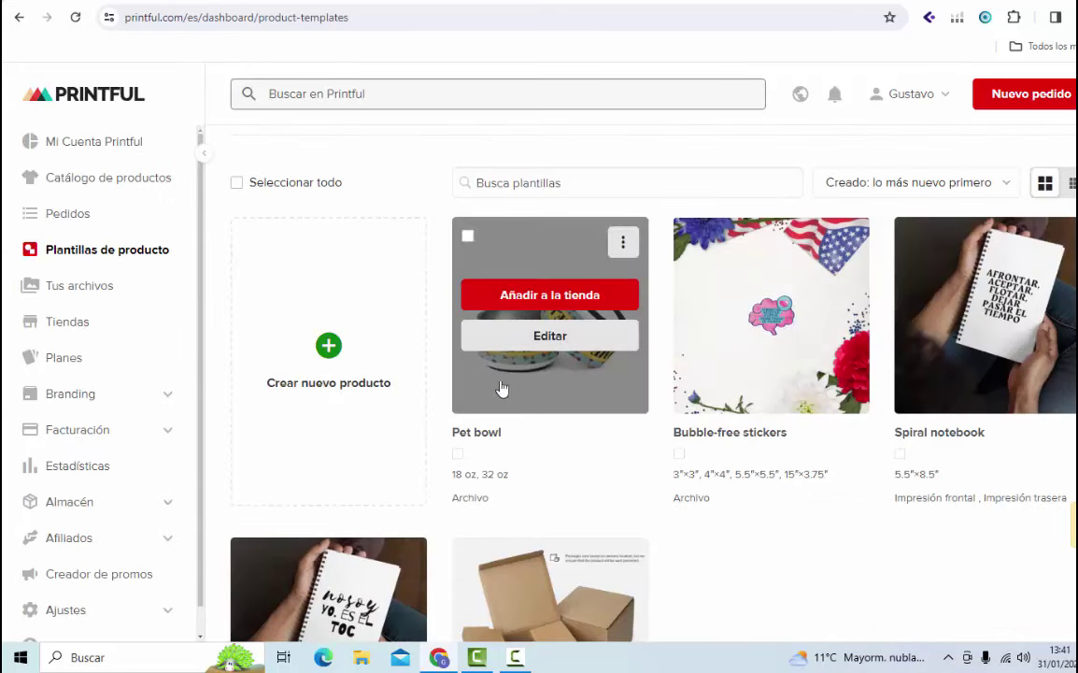
left_click(549, 338)
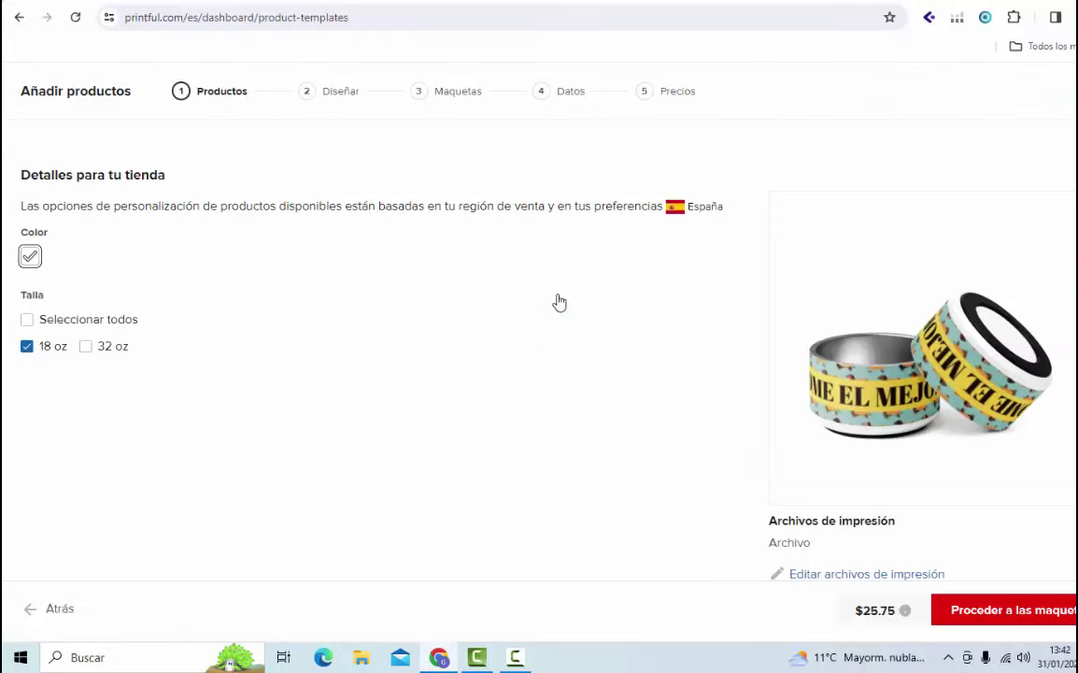
Keep the 18 oz bowl, choose the basic mockups with the default images, and continue to the product details
scroll(558, 302, "down", 1)
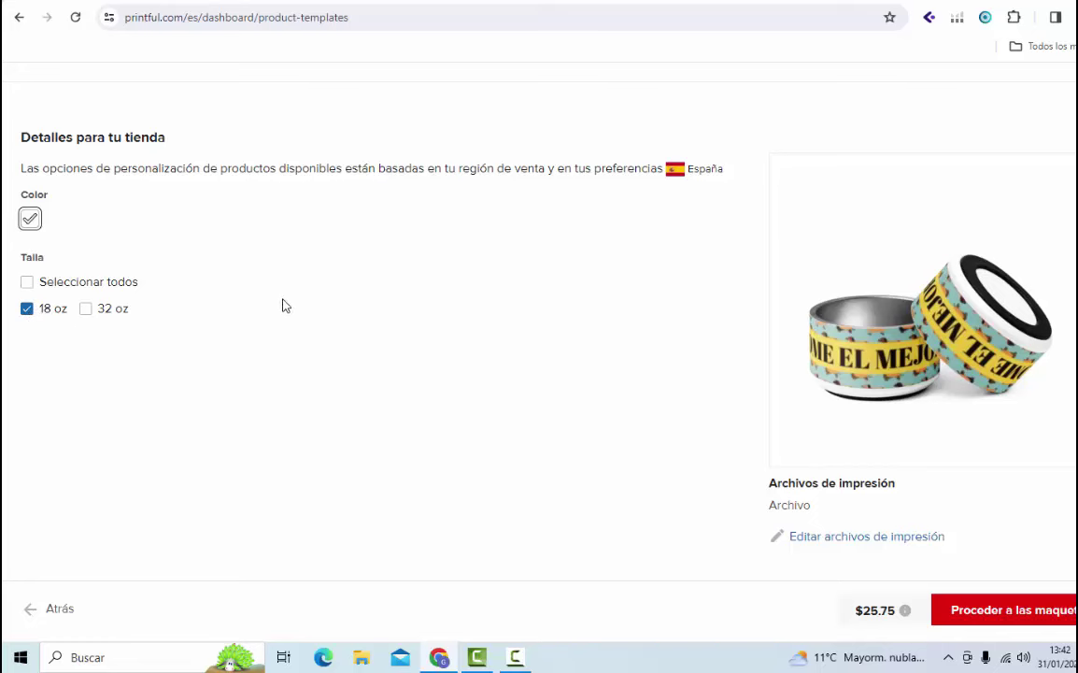
left_click(895, 538)
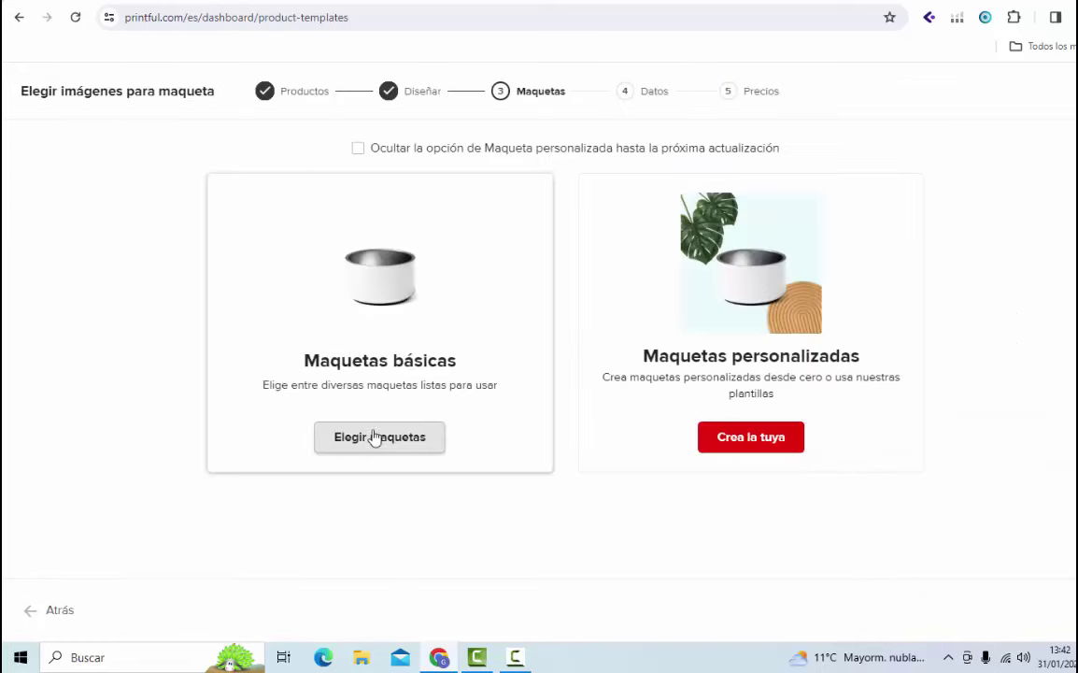
left_click(370, 438)
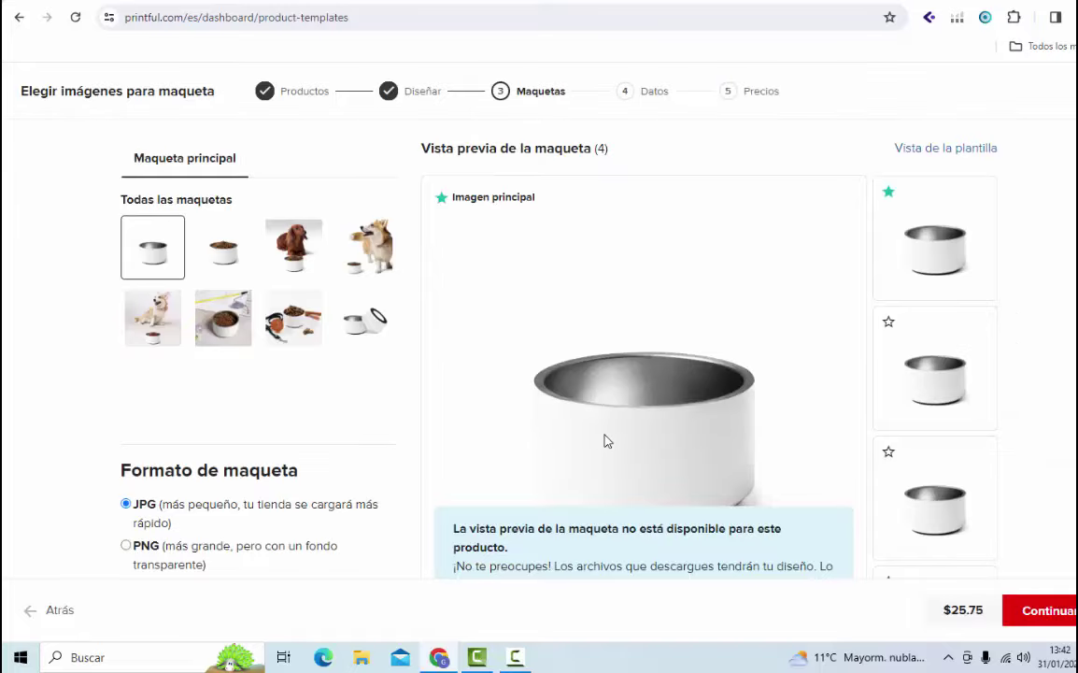
scroll(795, 488, "down", 1)
left_click(1040, 610)
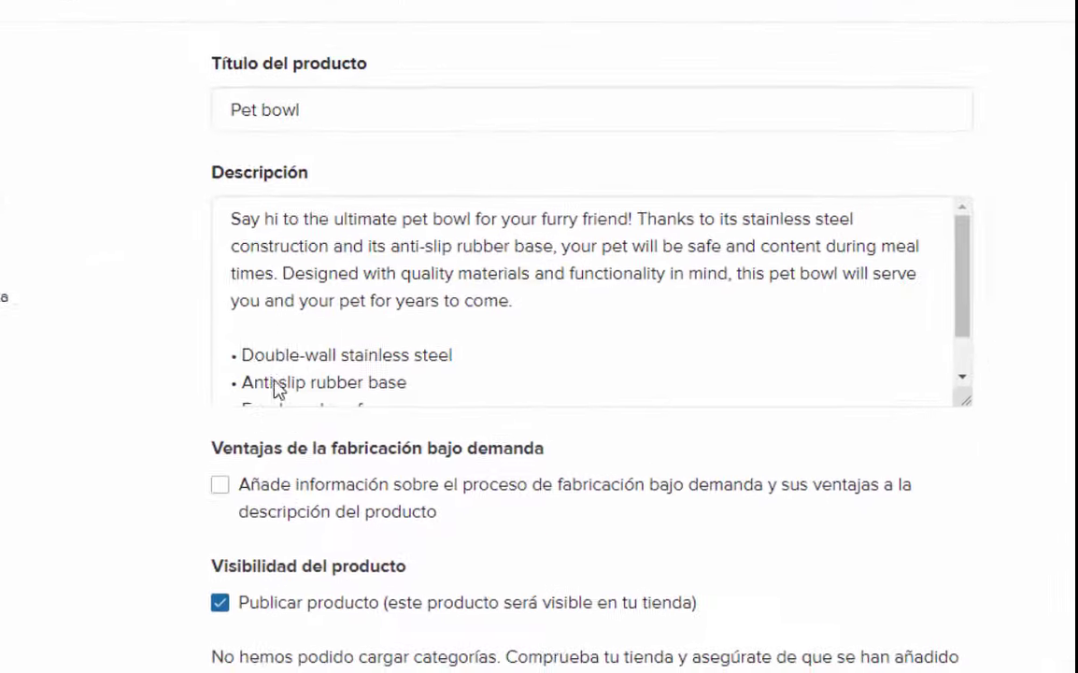
Set the product title to "Comedero de perro salchicha"
left_click(339, 108)
left_click_drag(352, 109, 204, 126)
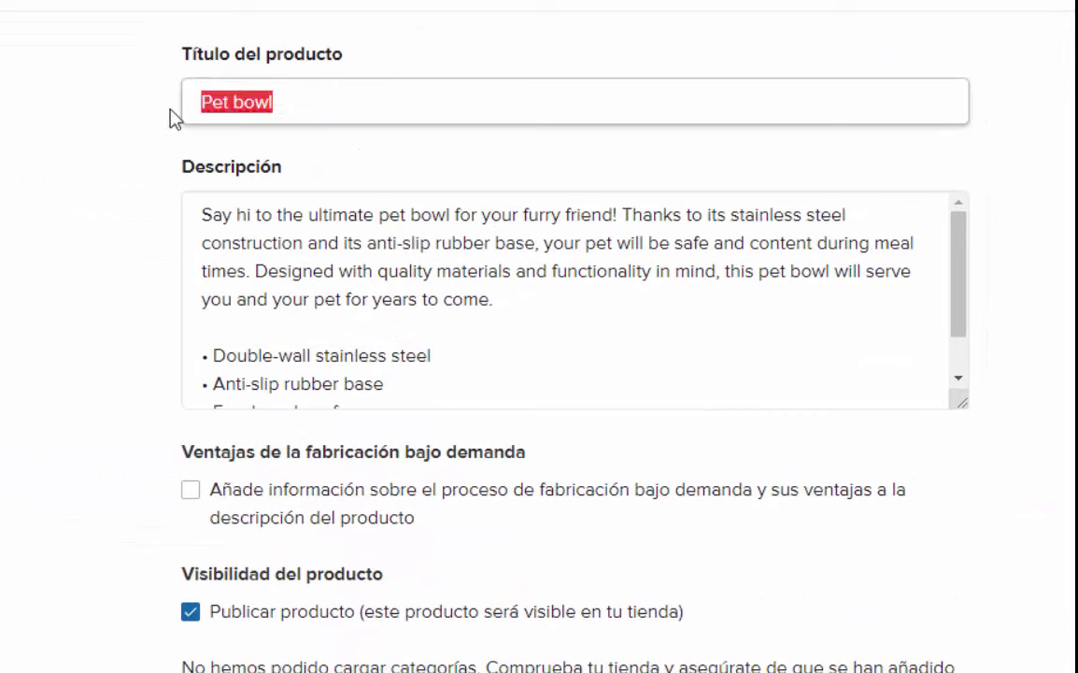
type("Comedero de perro salchicha")
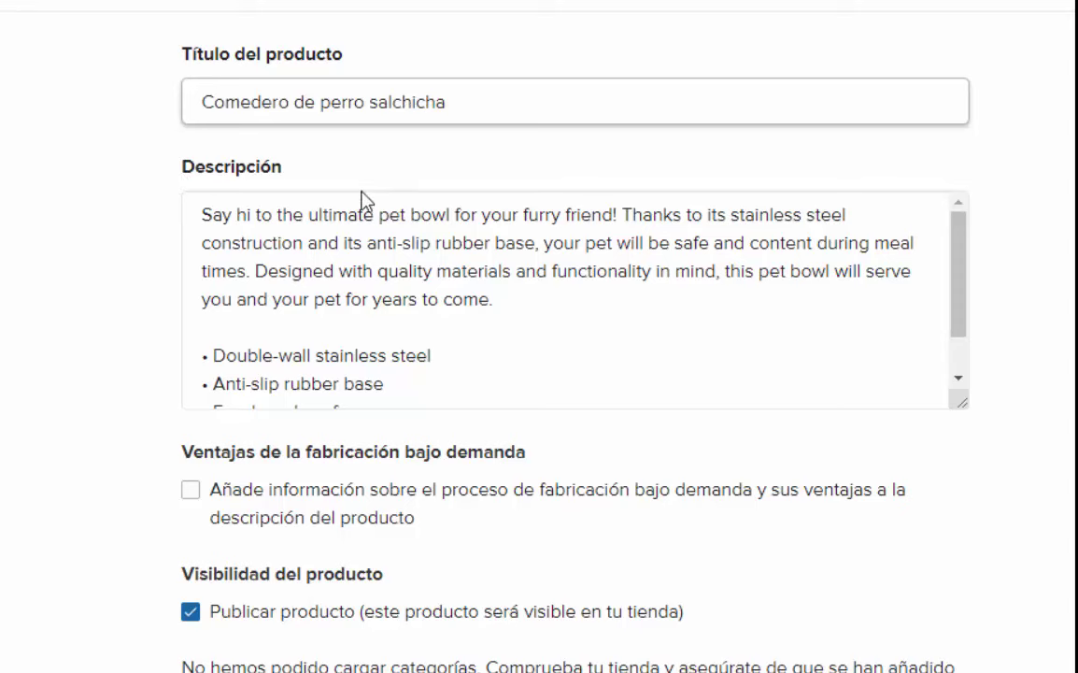
Read through the product description and include the information about on-demand manufacturing and its advantages
scroll(350, 224, "down", 1)
scroll(330, 272, "down", 1)
scroll(327, 293, "up", 2)
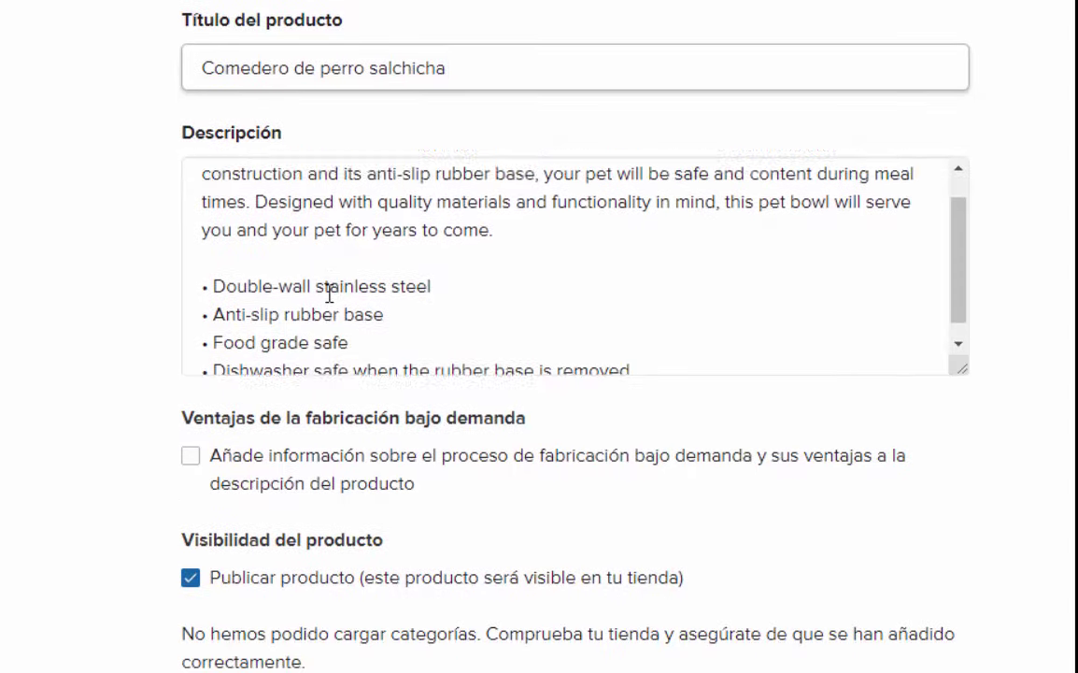
scroll(505, 258, "up", 1)
scroll(495, 252, "down", 2)
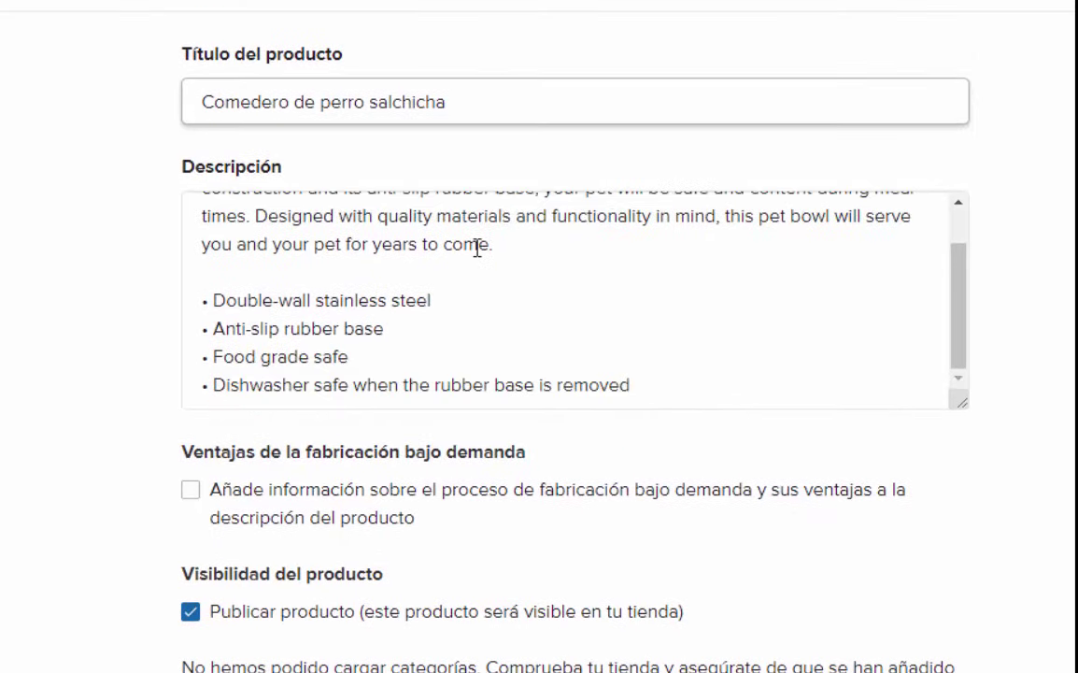
left_click(236, 496)
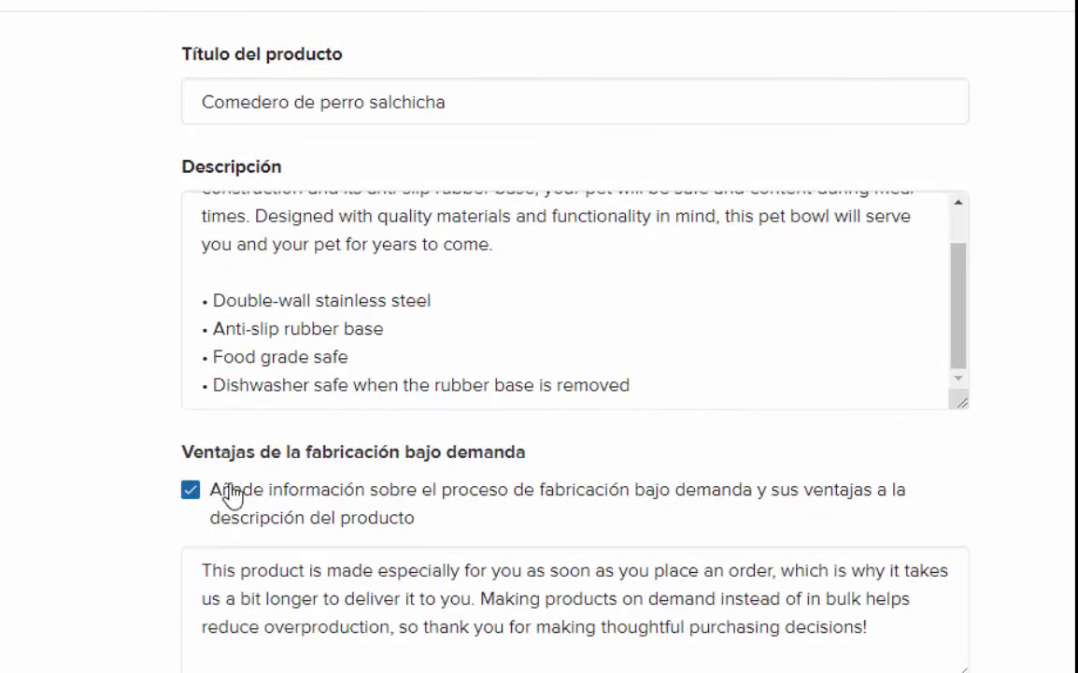
Review the on-demand text and the product description, and proceed to the product pricing
scroll(299, 486, "down", 2)
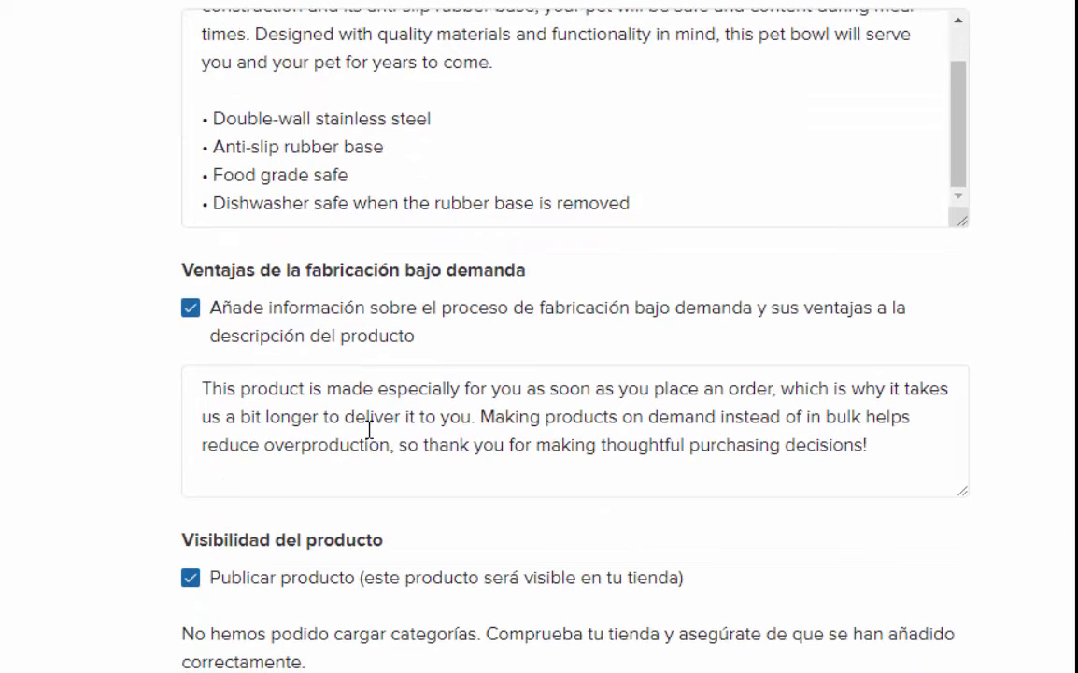
scroll(361, 428, "up", 2)
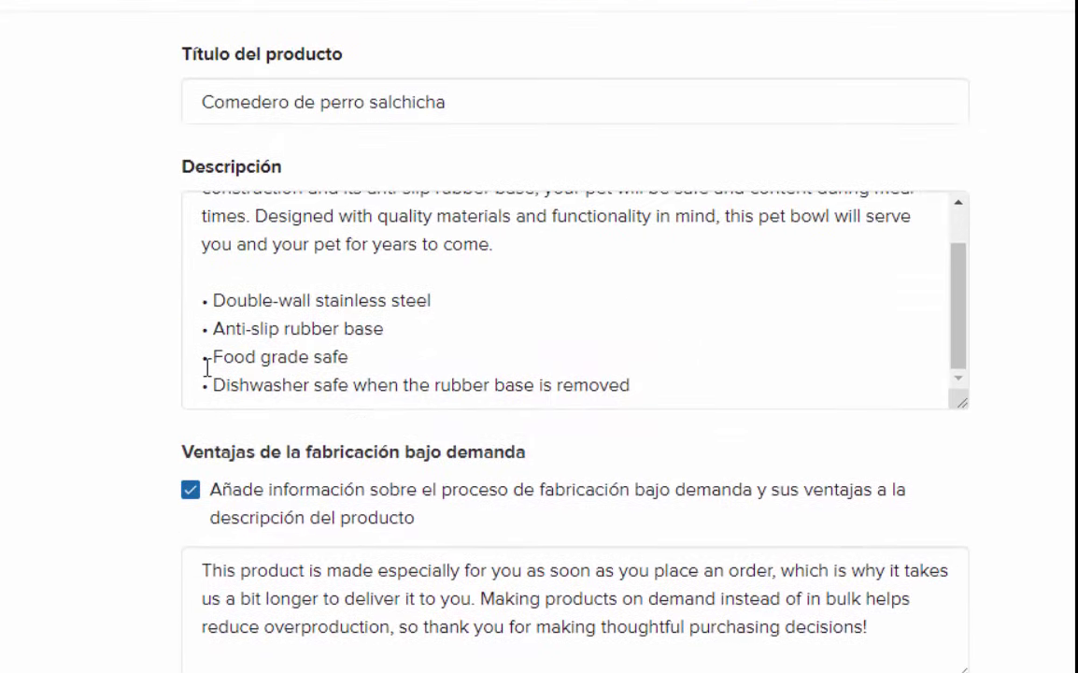
scroll(416, 346, "up", 1)
left_click(398, 332)
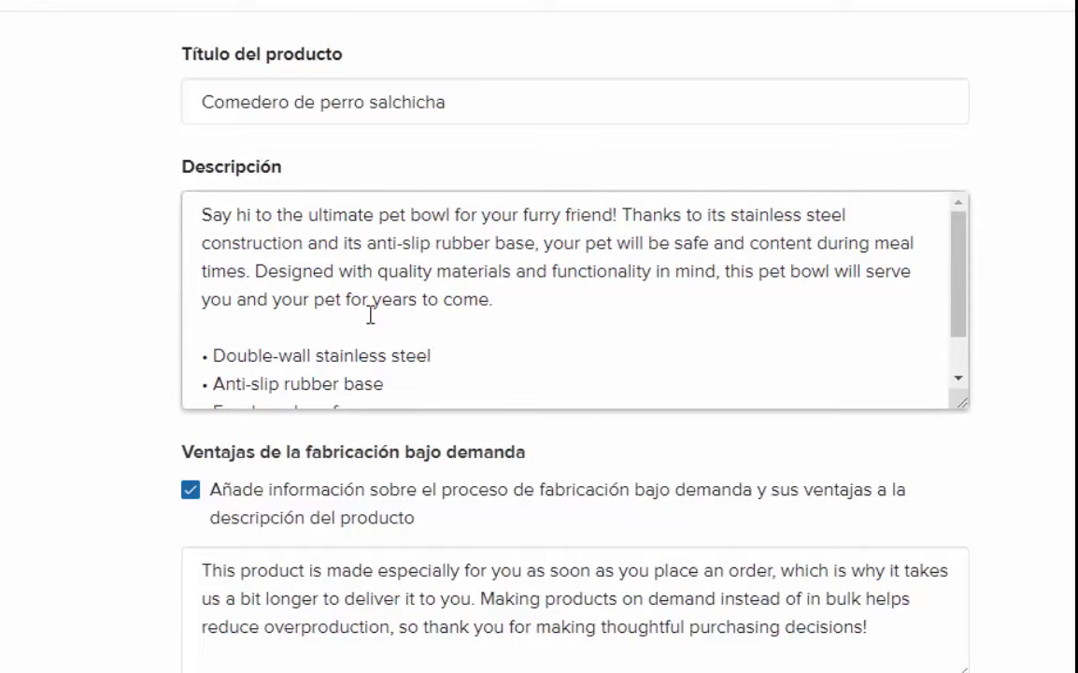
left_click_drag(371, 315, 234, 197)
left_click(460, 318)
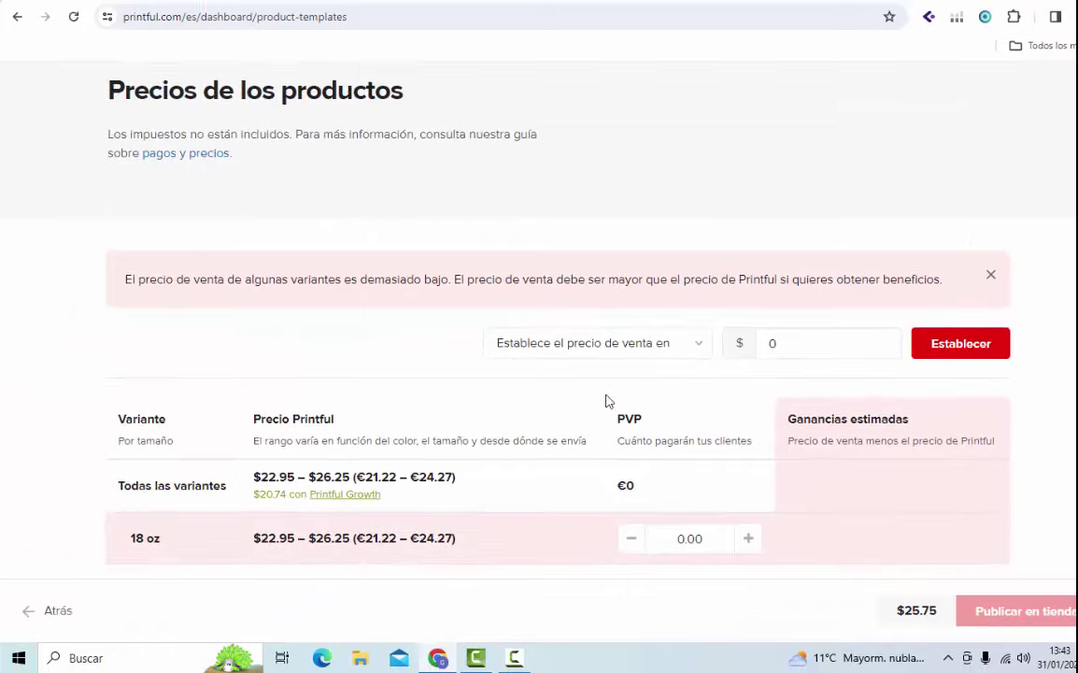
Set the retail price of all pet bowl variants to $28
left_click(783, 420)
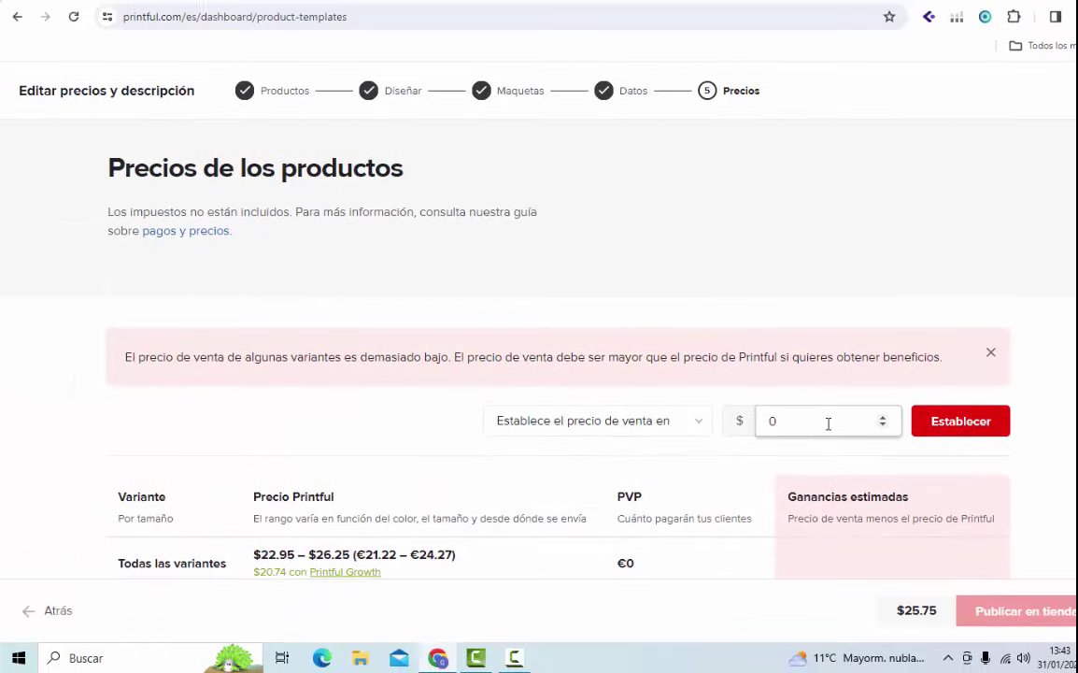
scroll(785, 439, "down", 1)
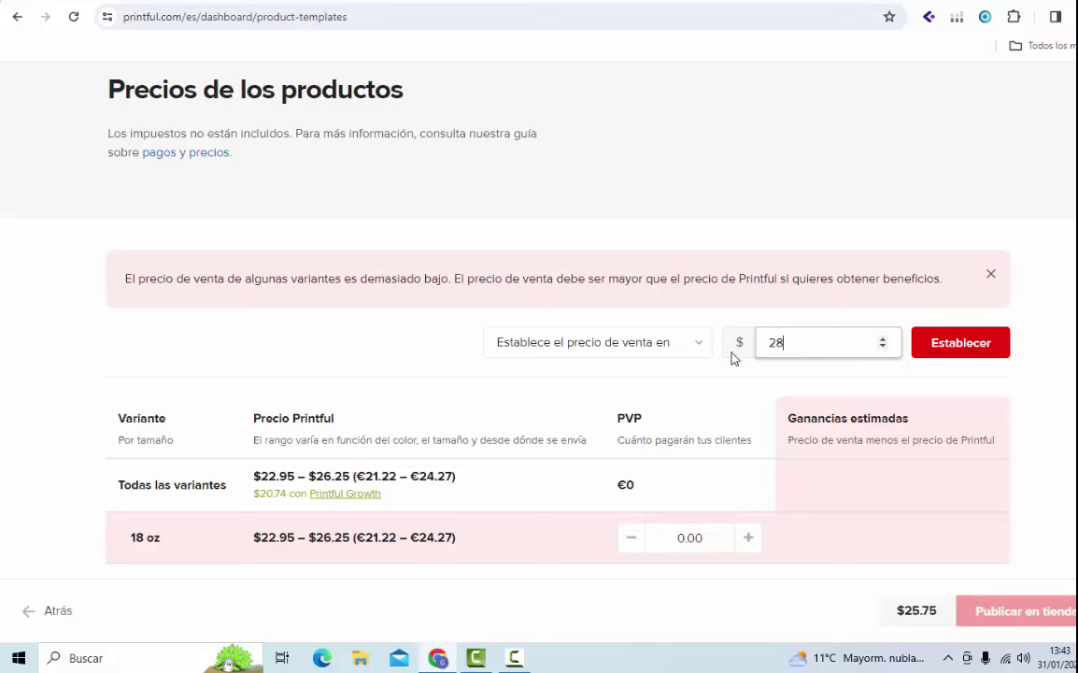
left_click(975, 353)
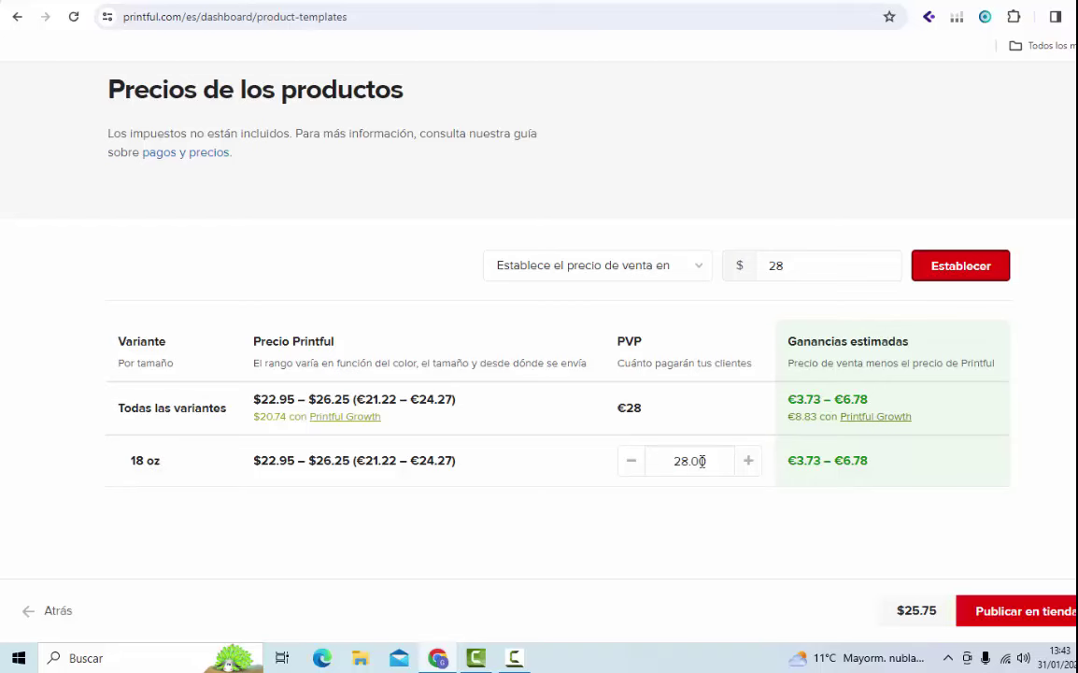
Examine the estimated earnings for the 18 oz bowl against its Printful cost
scroll(428, 435, "down", 1)
scroll(429, 436, "up", 2)
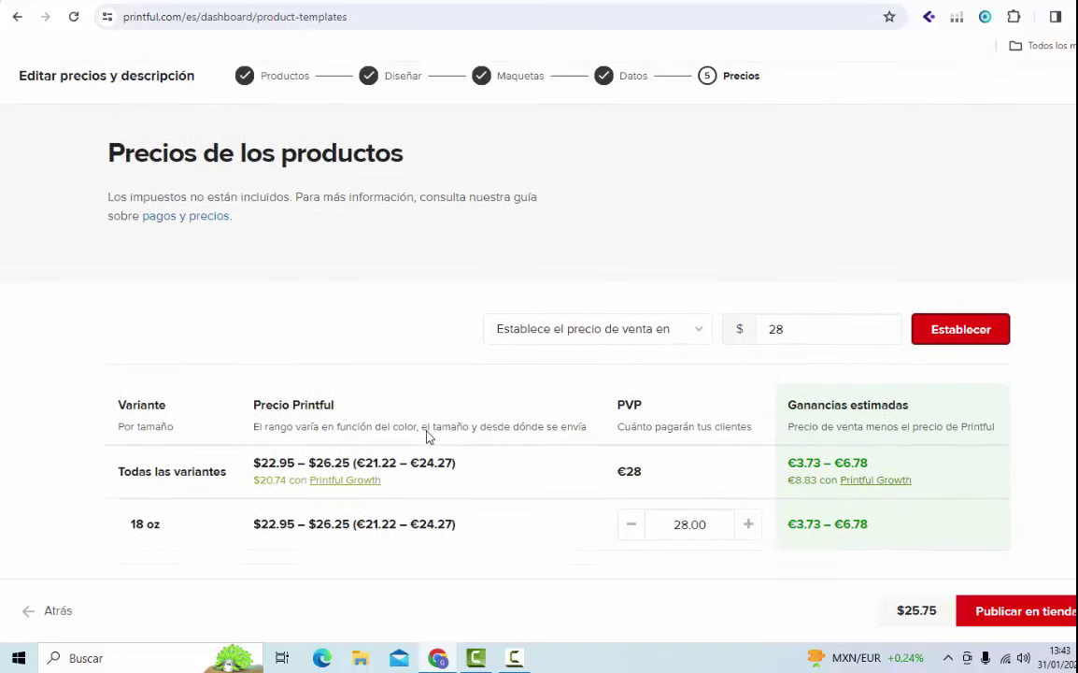
scroll(429, 437, "down", 2)
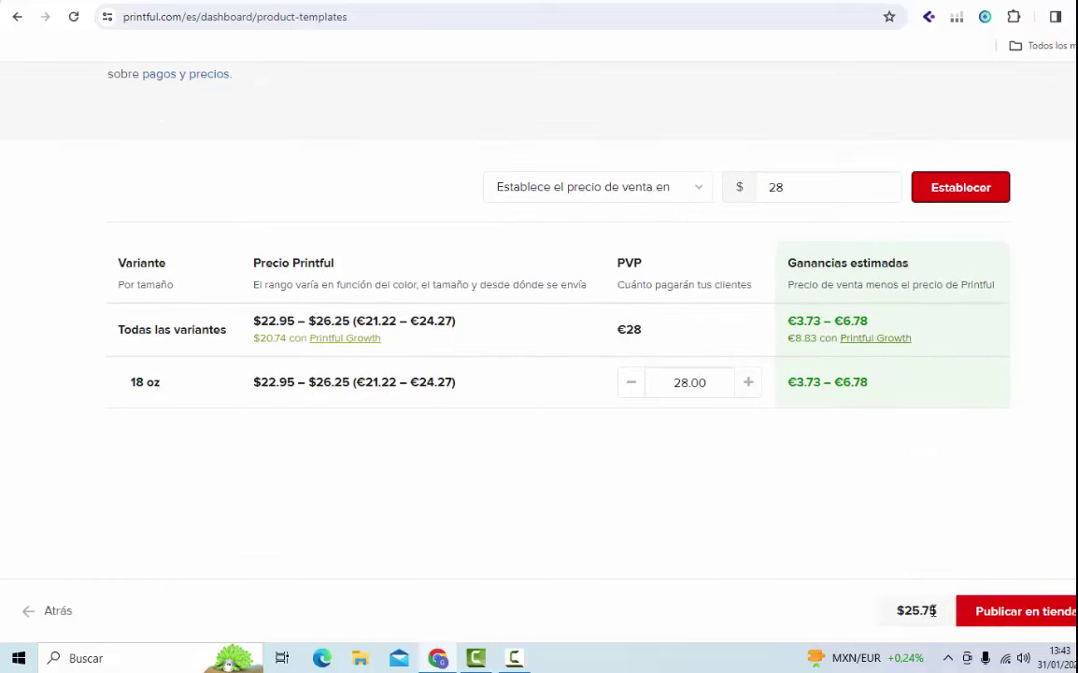
left_click_drag(935, 610, 898, 609)
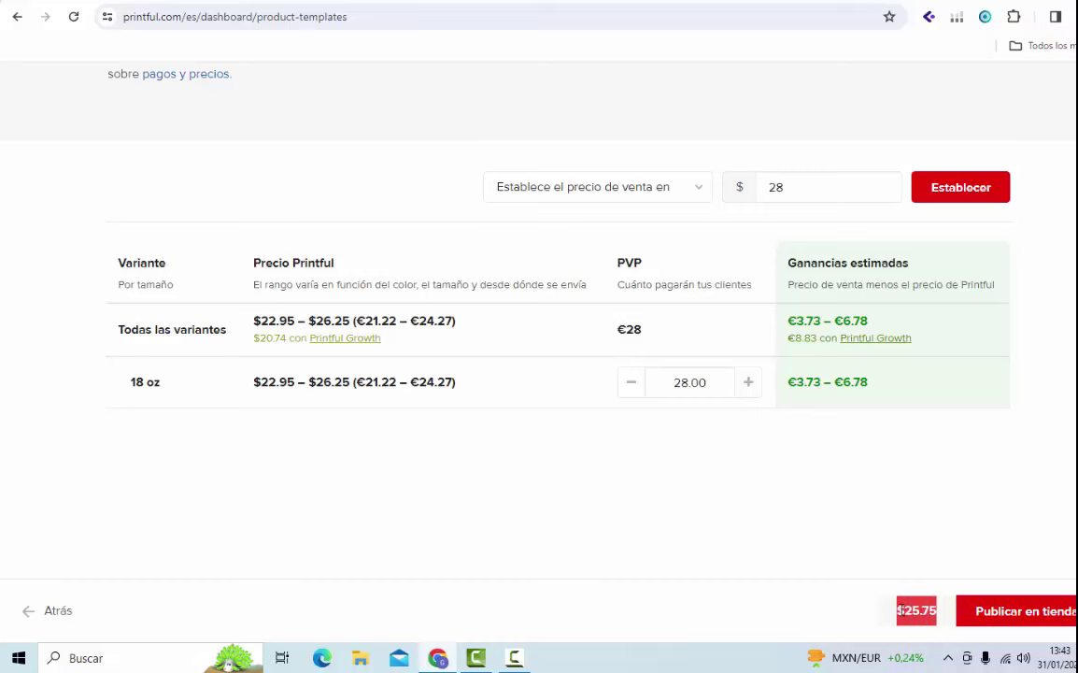
left_click(987, 573)
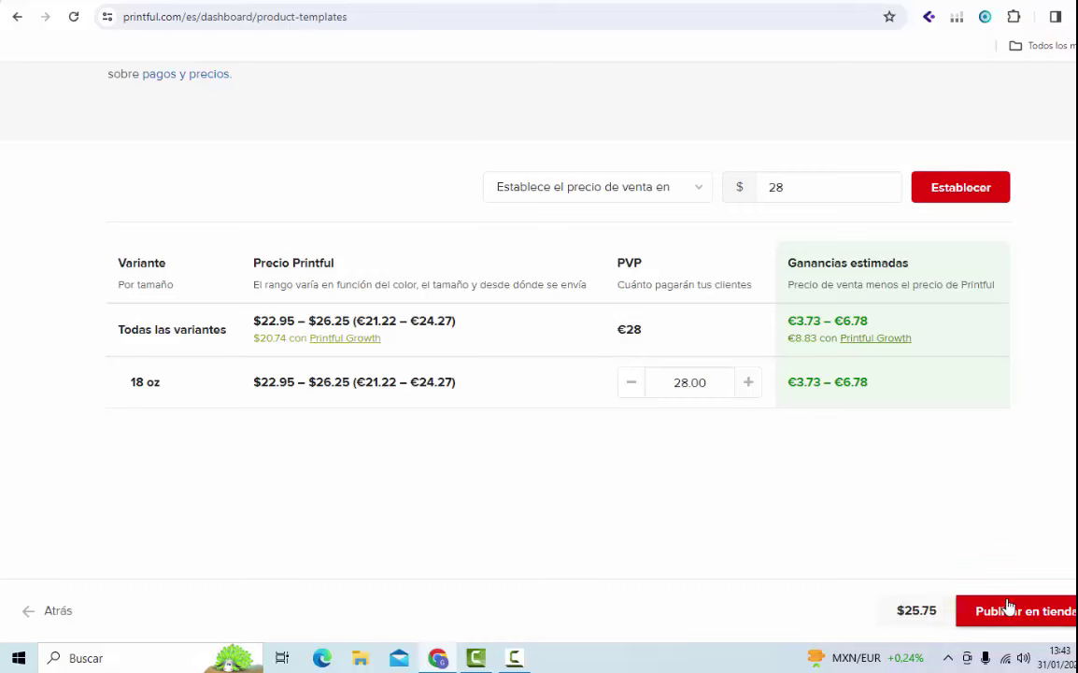